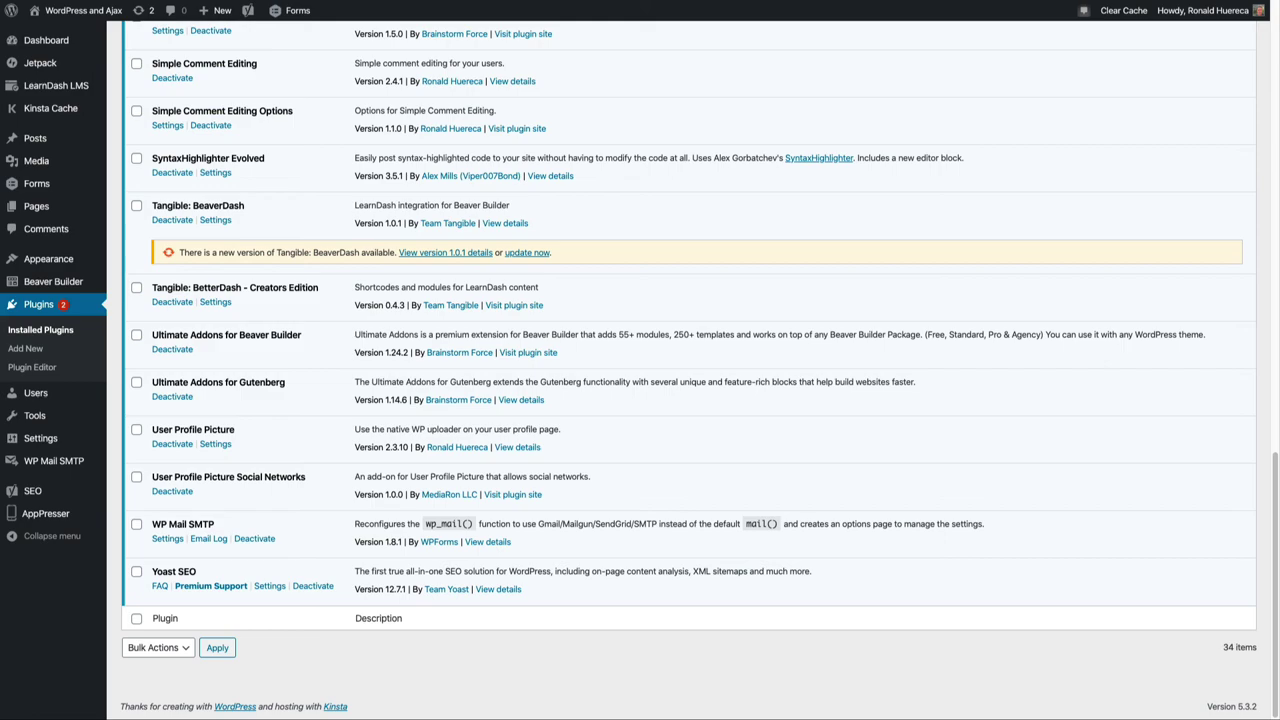
# Check the name and installed version of the User Profile Picture plugin in the plugins list
pyautogui.tripleClick(220, 430)
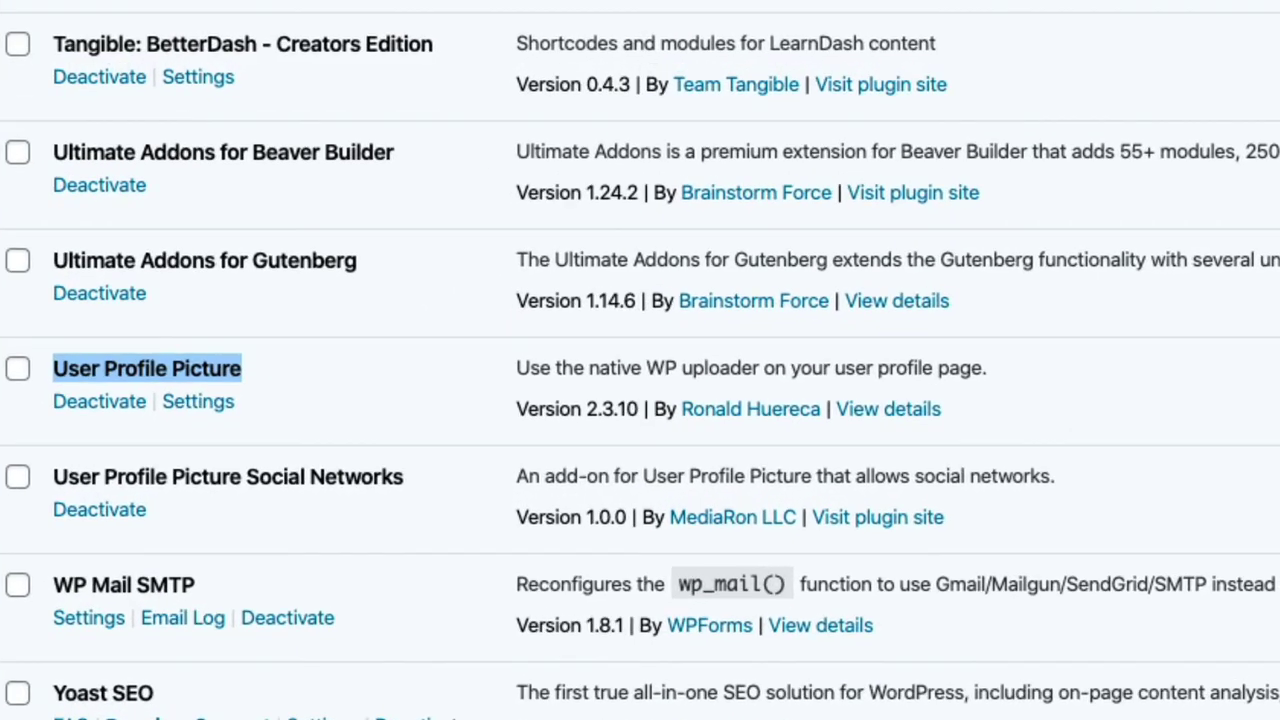
pyautogui.moveTo(385, 447); pyautogui.dragTo(408, 447)
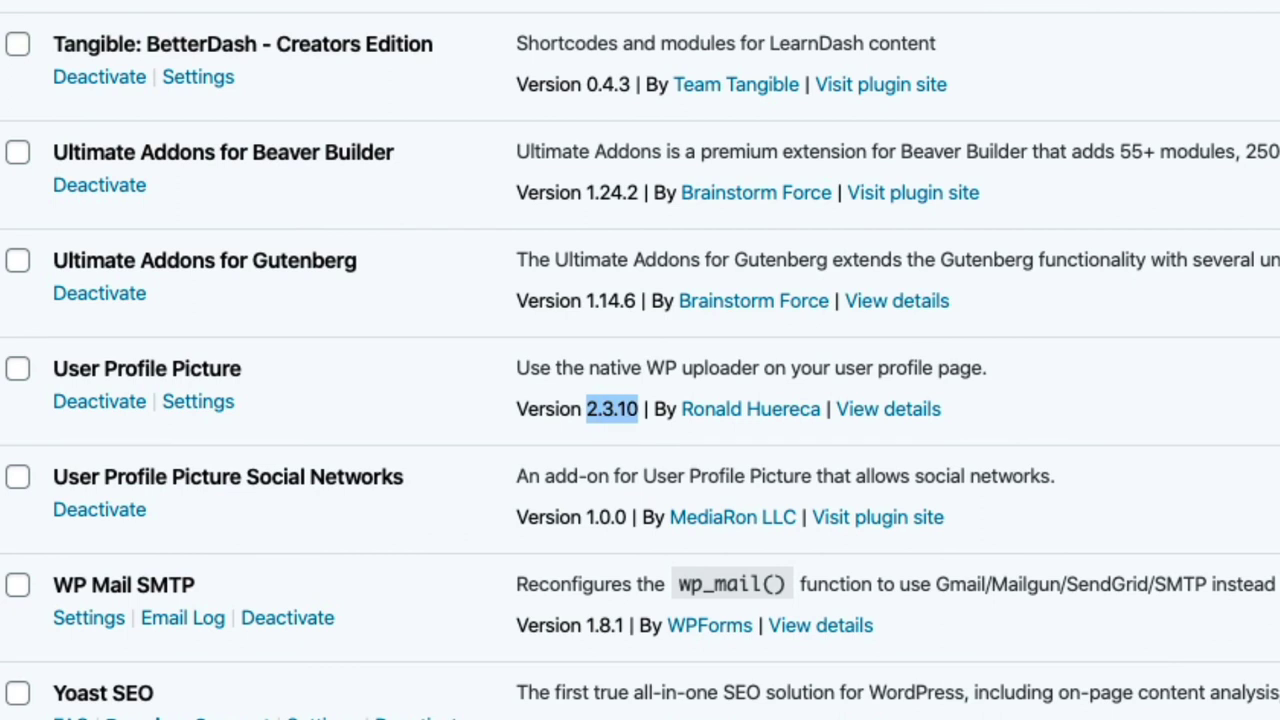
pyautogui.click(638, 409)
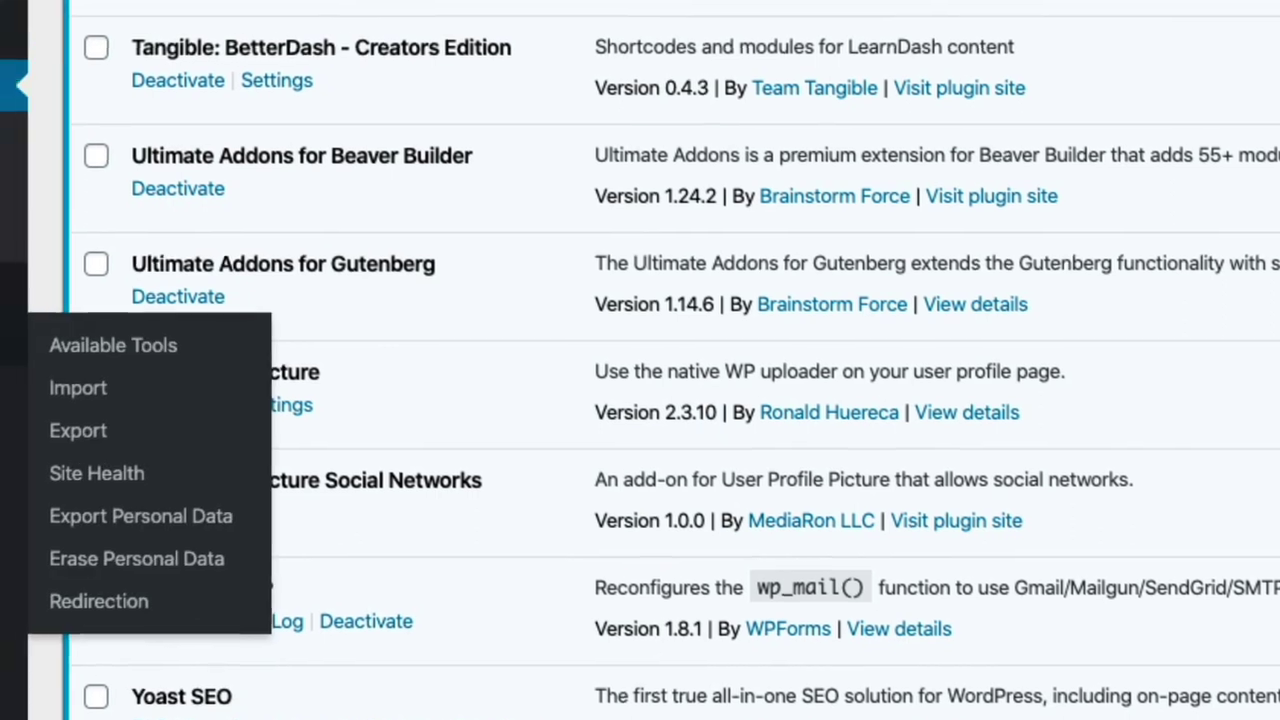
# Set the profile image on the user's own profile page to blog-02-free-img.jpg from the media library
pyautogui.moveTo(82, 298)
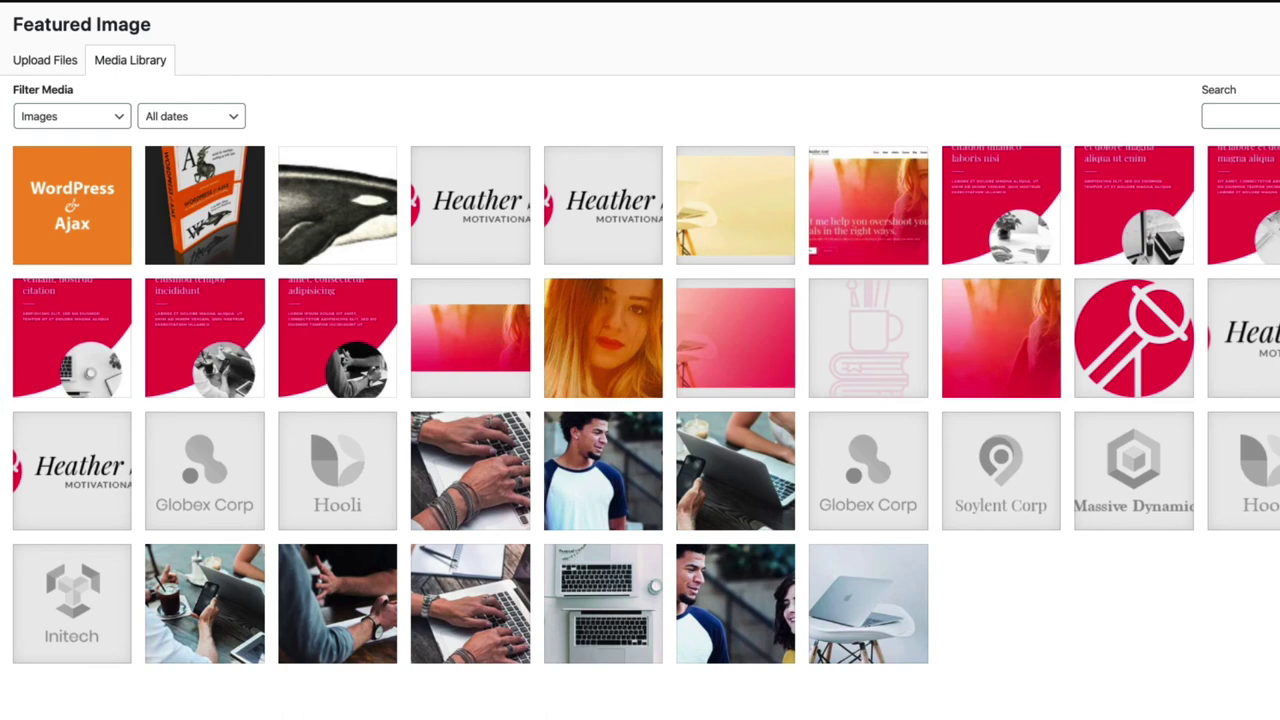
pyautogui.click(603, 471)
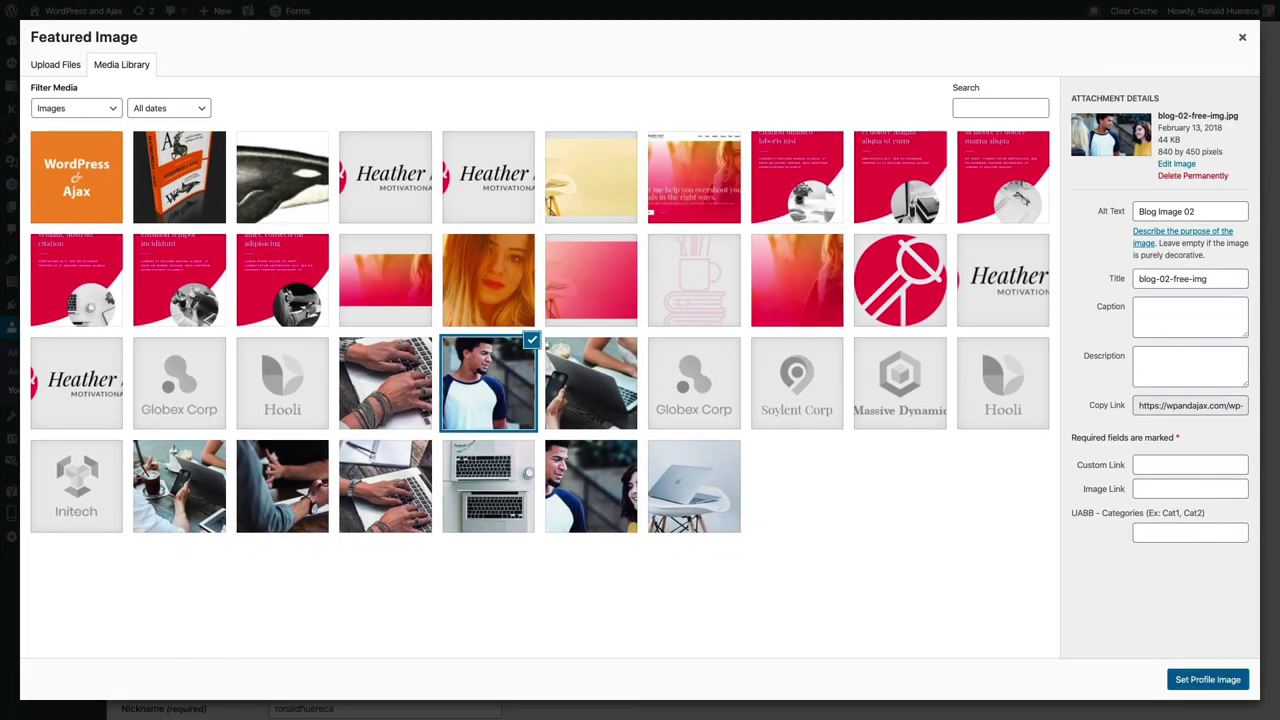
pyautogui.click(1207, 680)
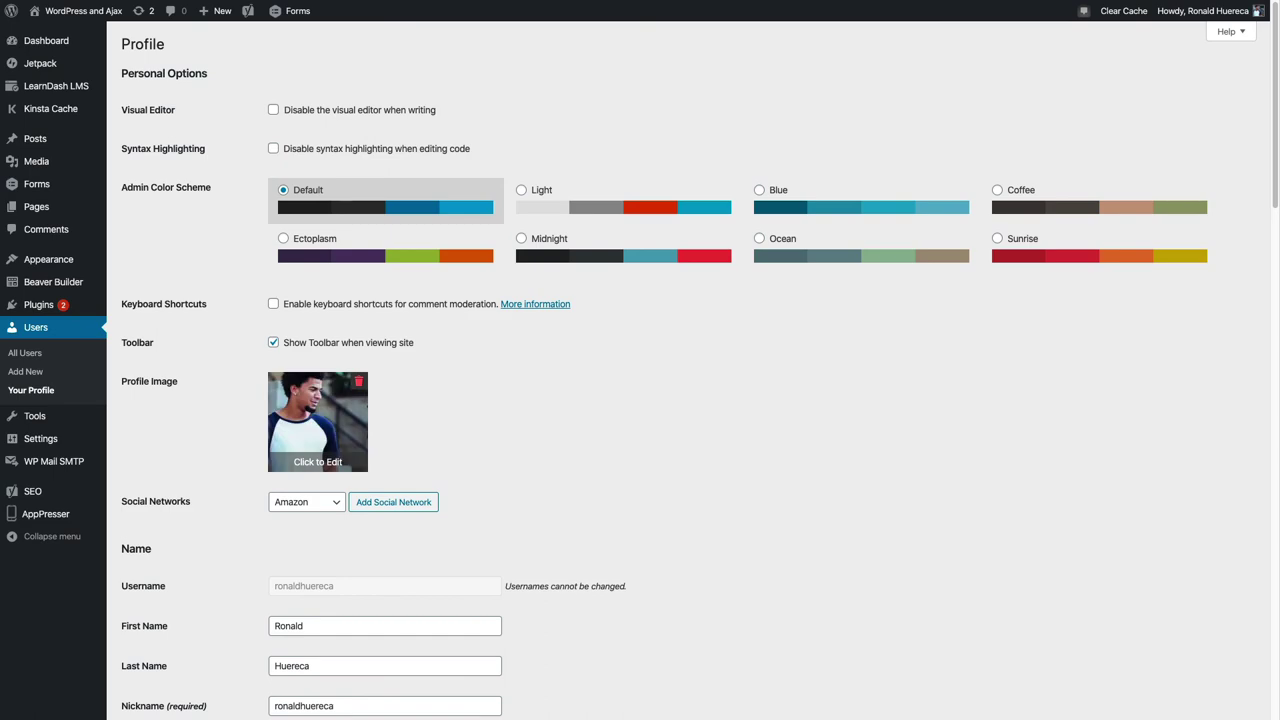
pyautogui.click(307, 502)
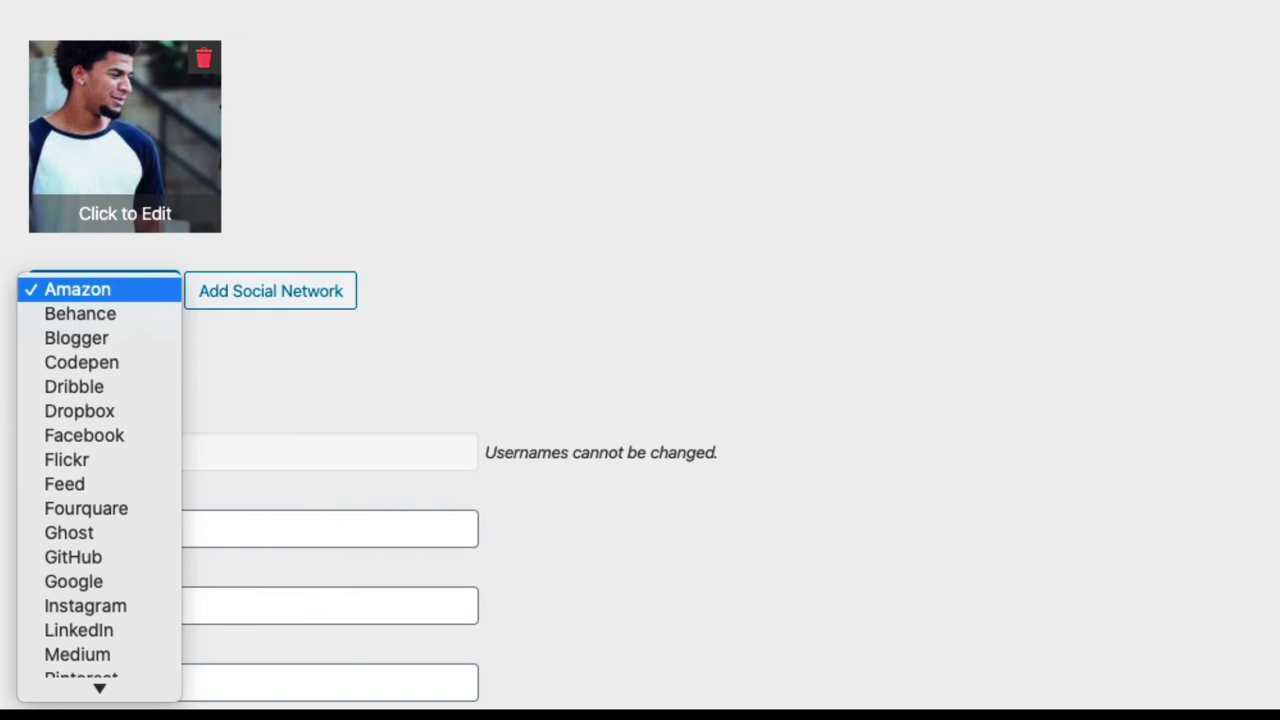
pyautogui.click(84, 436)
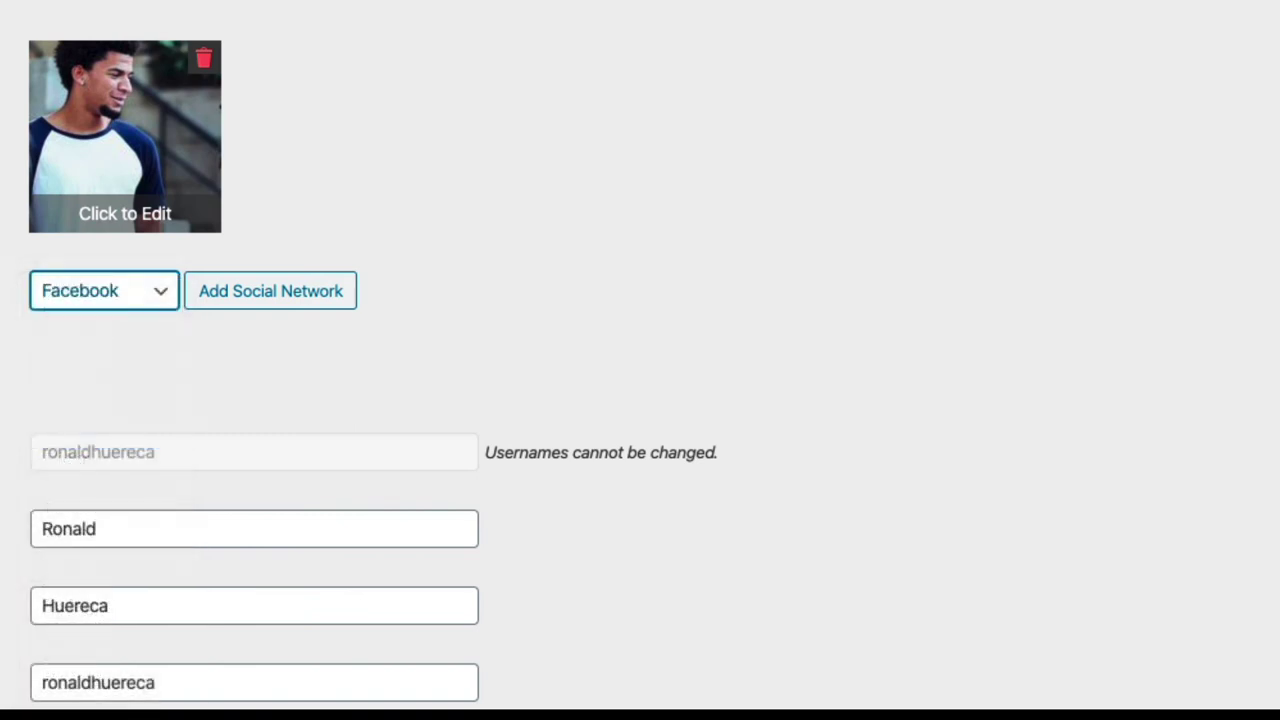
pyautogui.click(270, 291)
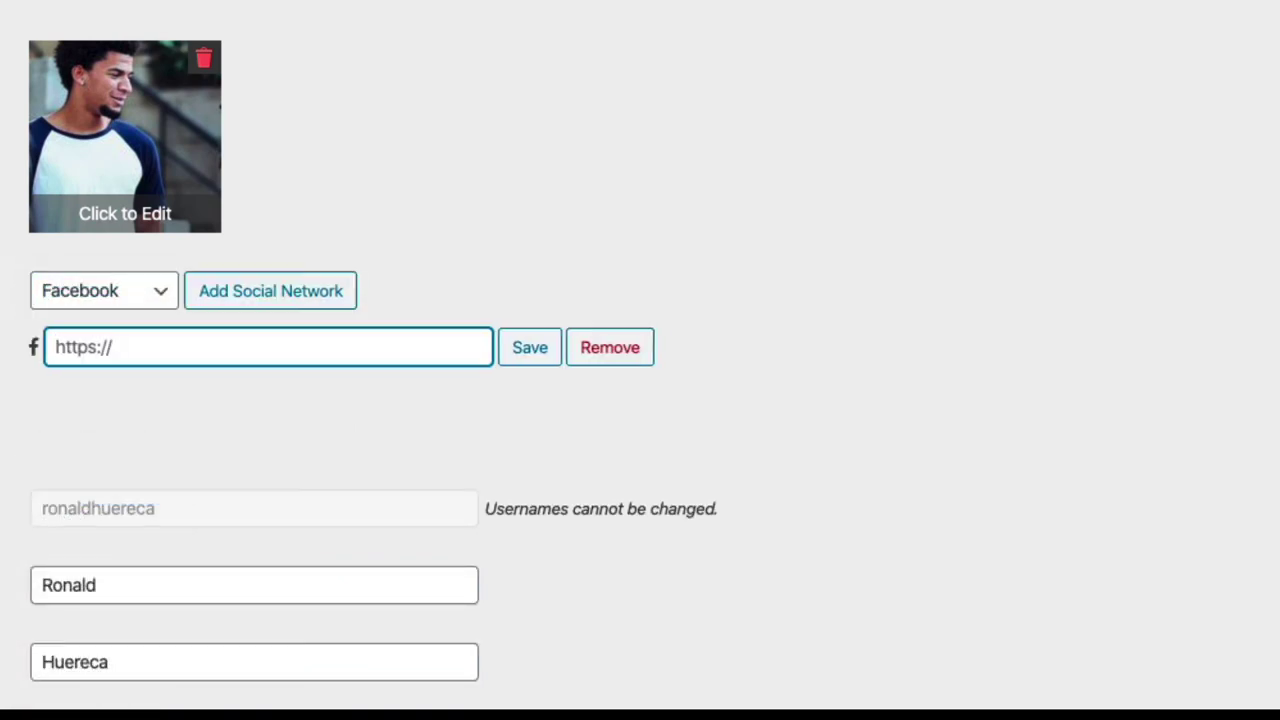
pyautogui.write('https://facebo')
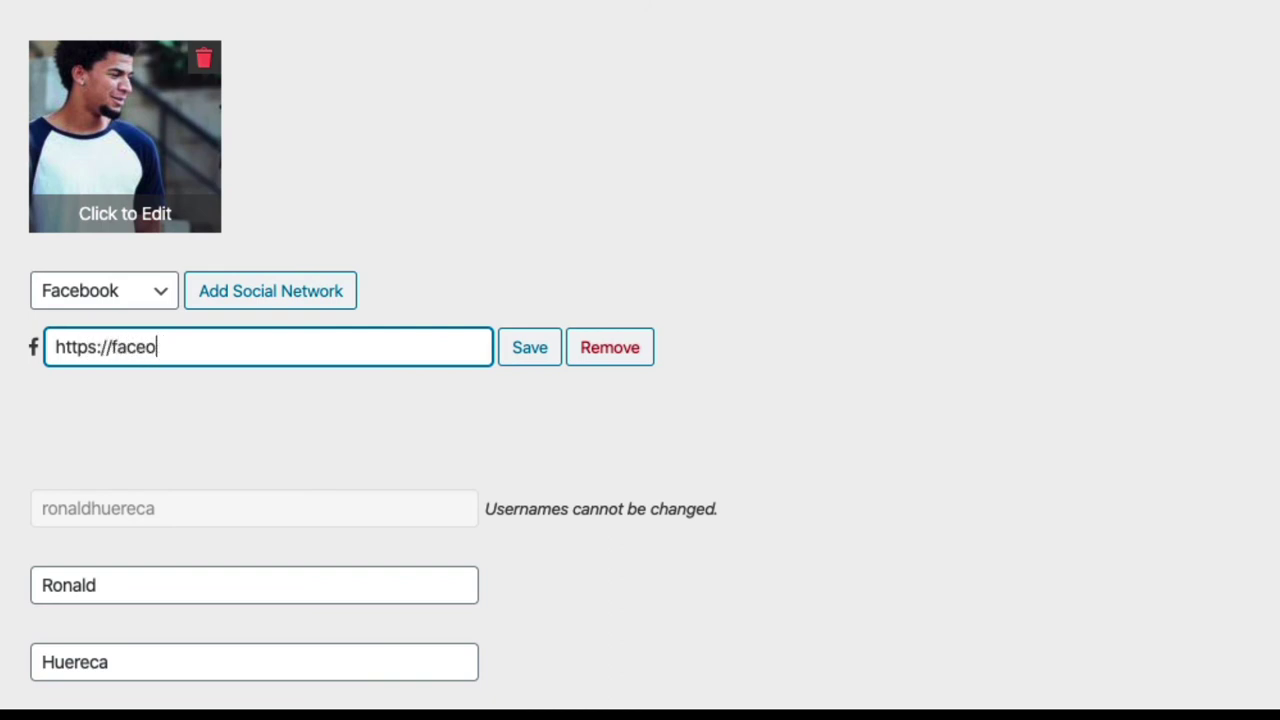
pyautogui.write('ok.com/')
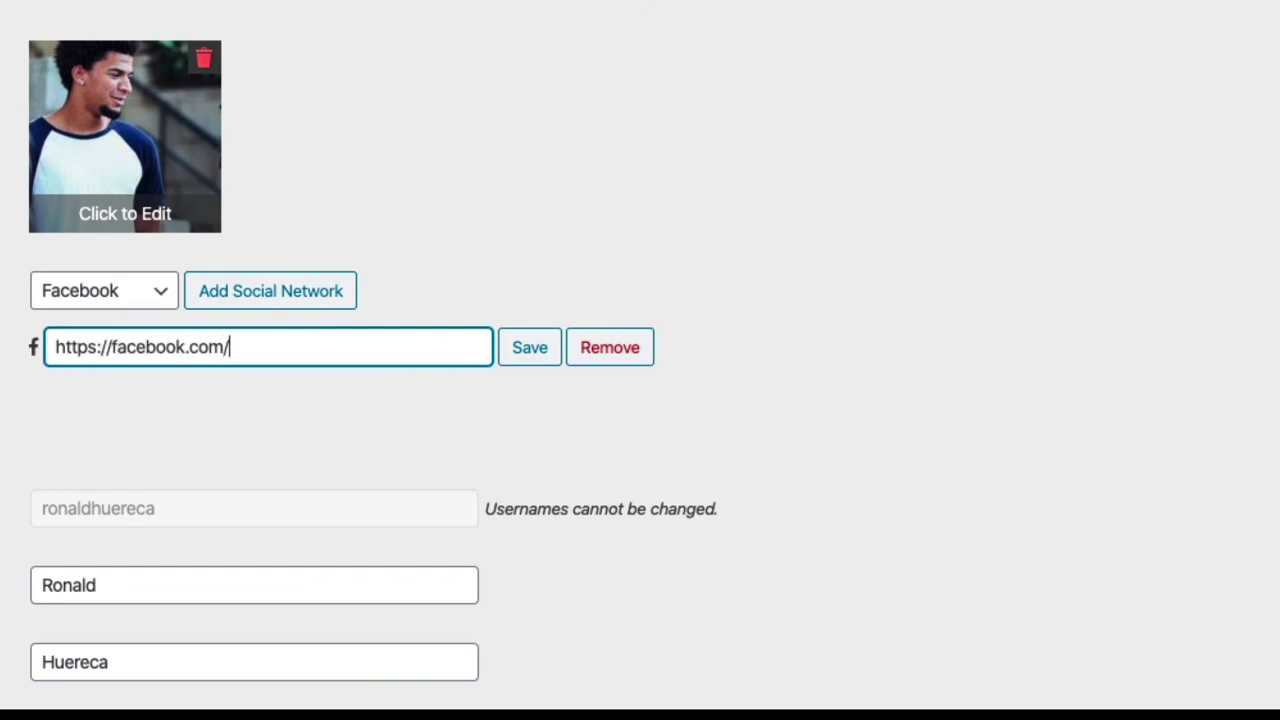
pyautogui.write('mediaronllc')
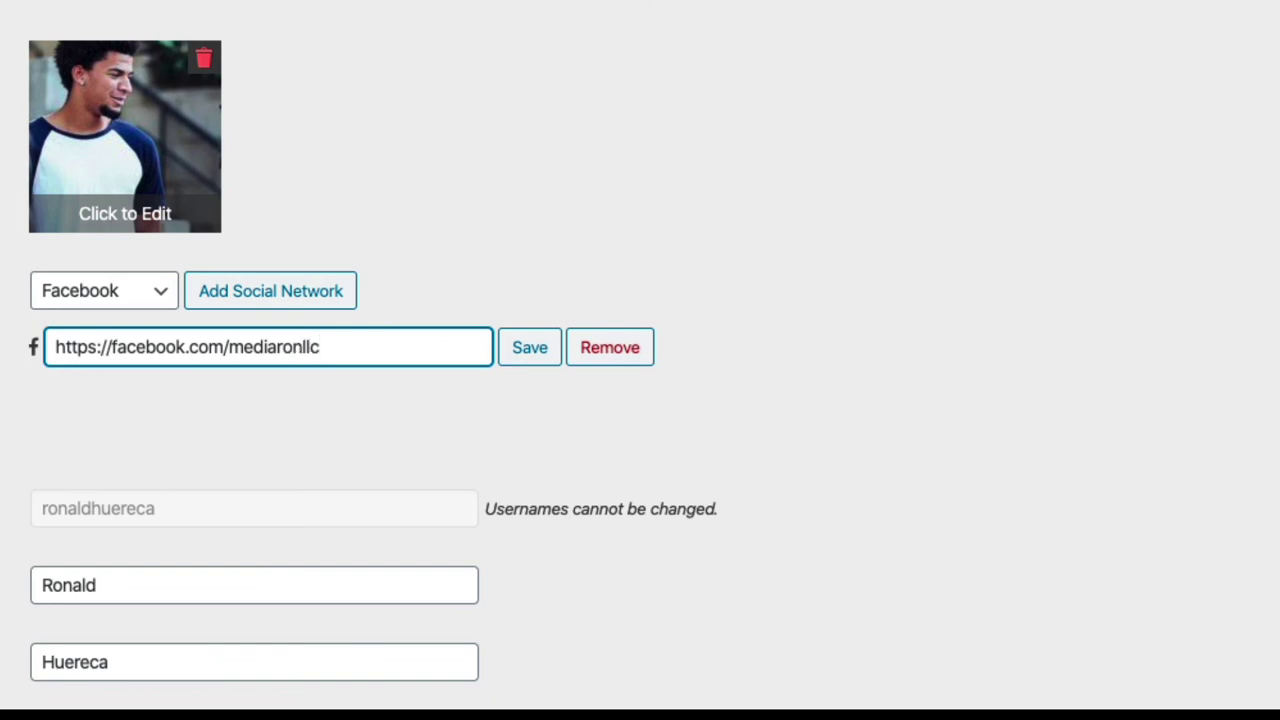
pyautogui.press('Return')
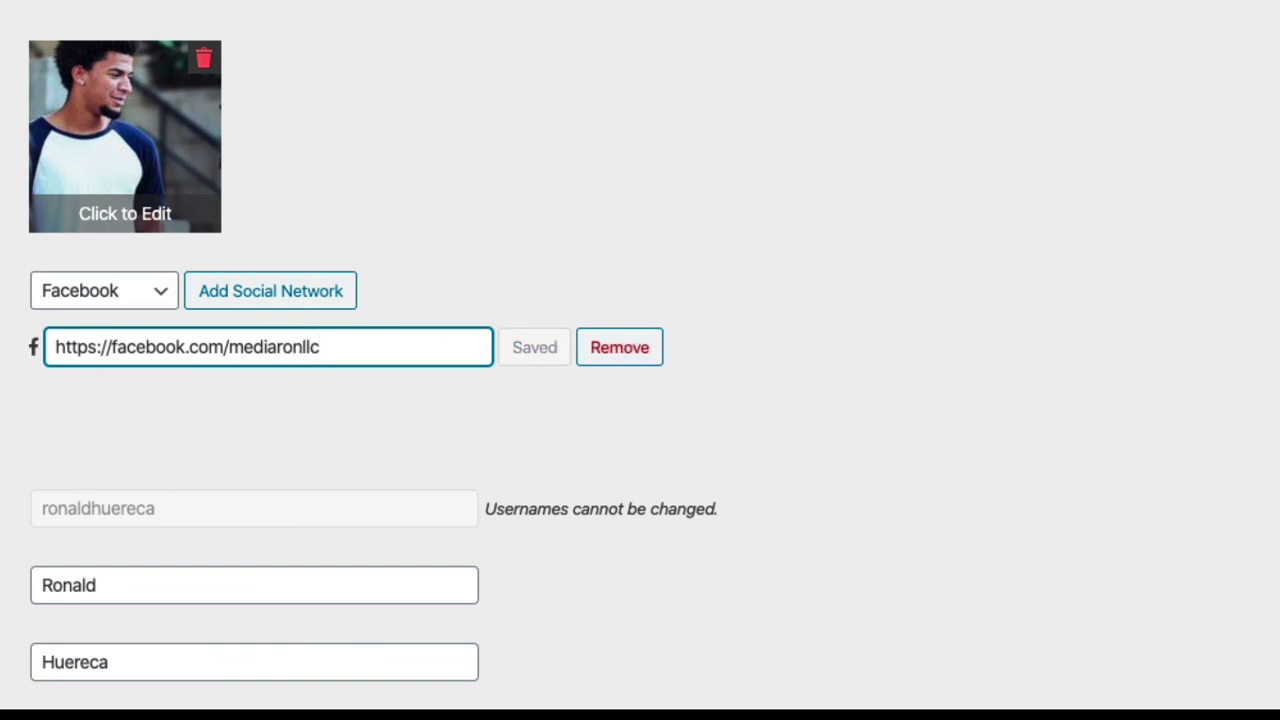
# Add a GitHub entry to the profile's social networks
pyautogui.click(104, 290)
pyautogui.press('Down')
pyautogui.press('Down')
pyautogui.press('Down')
pyautogui.press('Down')
pyautogui.press('Down')
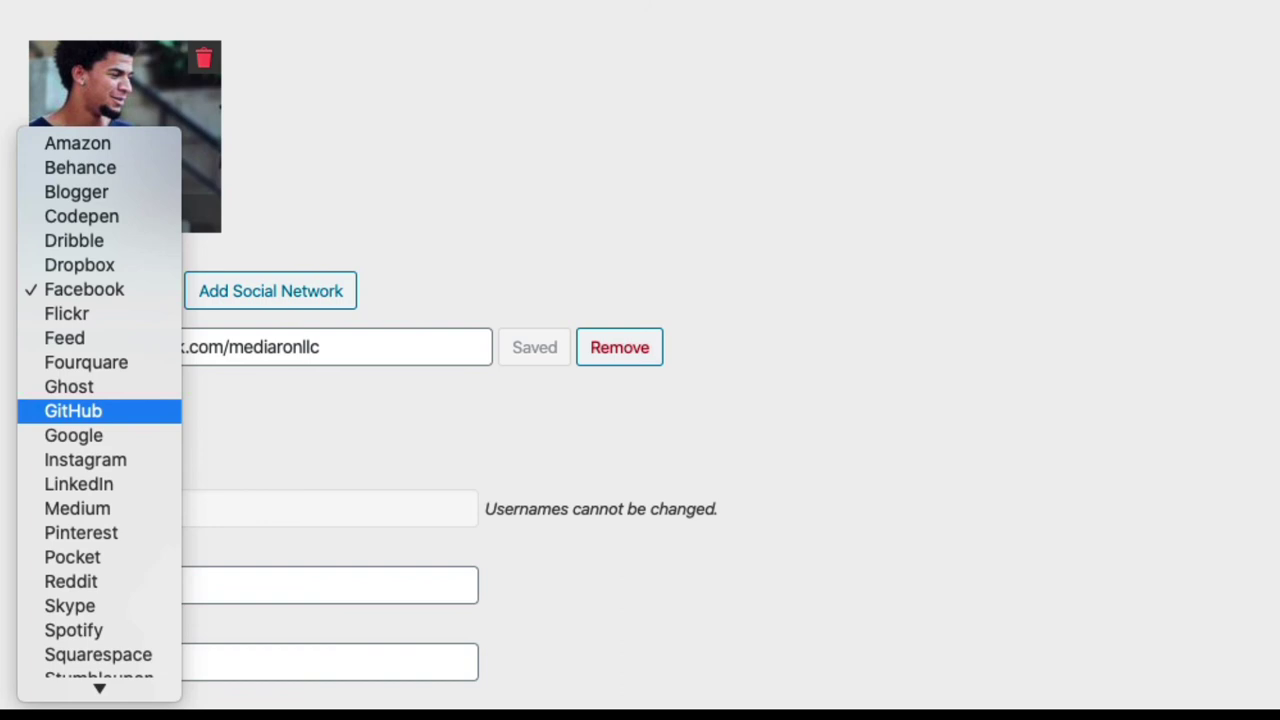
pyautogui.press('Return')
pyautogui.press('Tab')
pyautogui.press('Return')
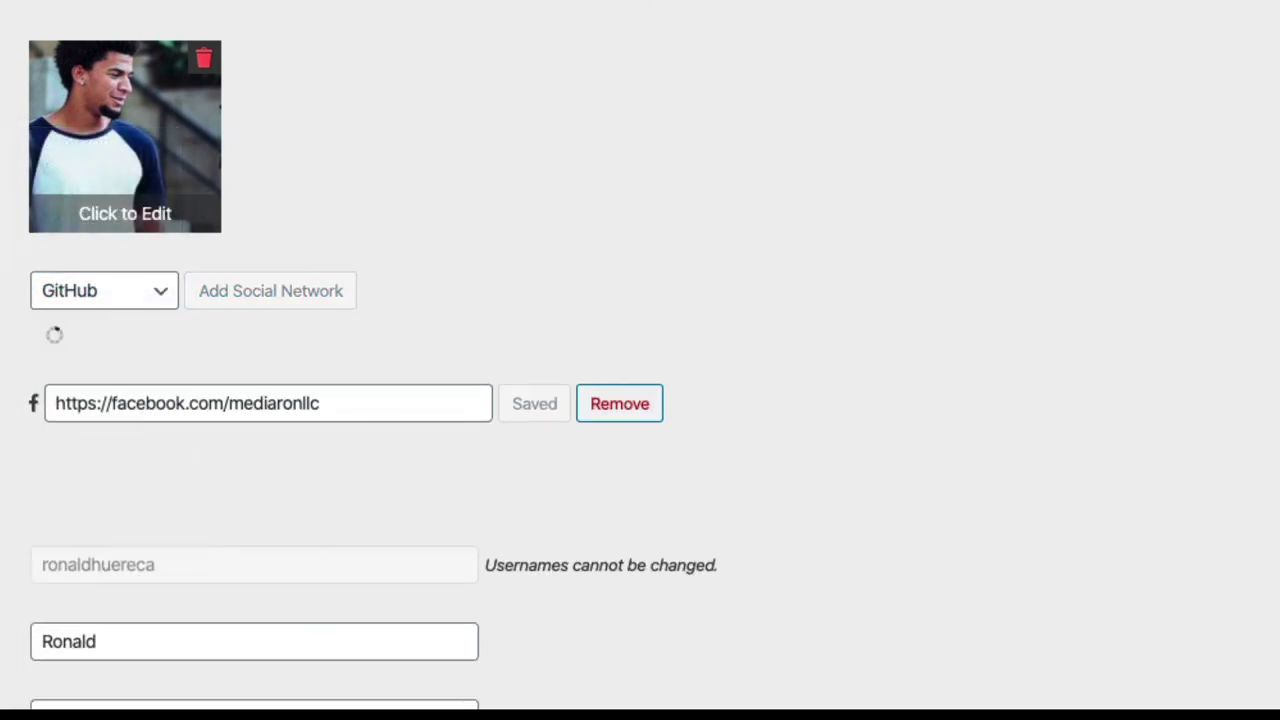
# Enter the user's GitHub profile URL in the new GitHub entry and save it
pyautogui.hotkey('ctrl', 'a')
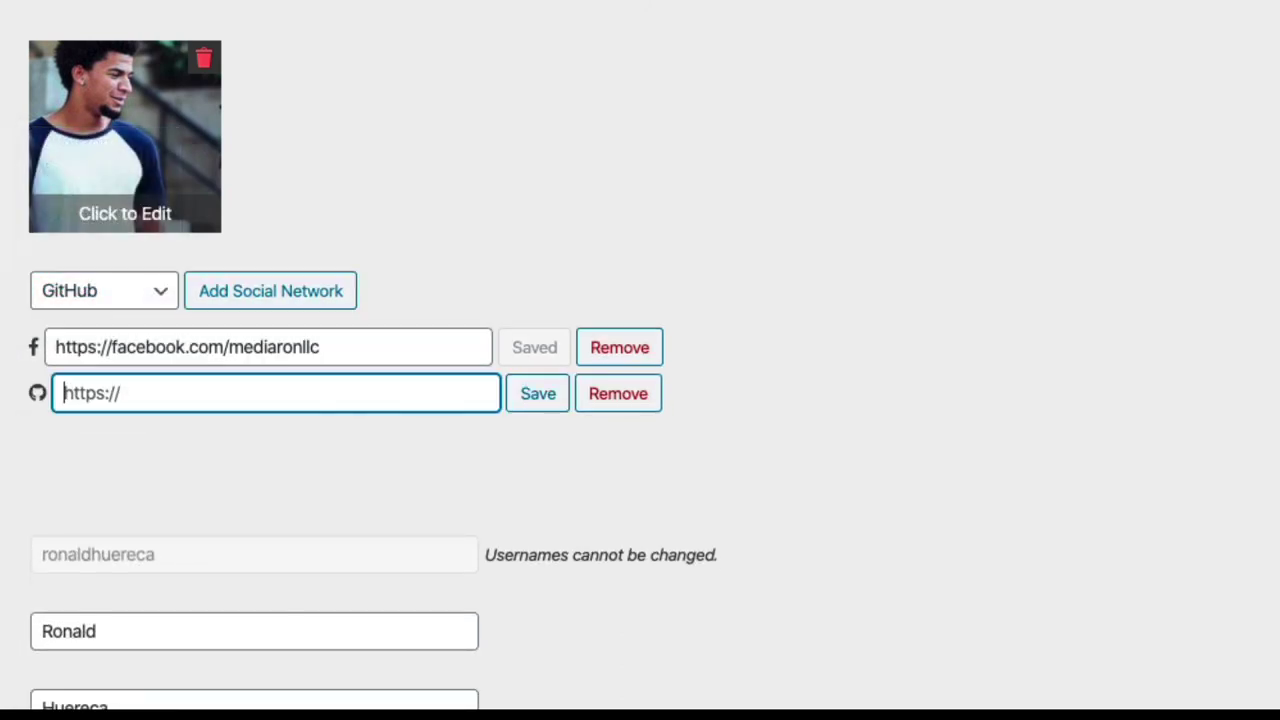
pyautogui.write('https://gith')
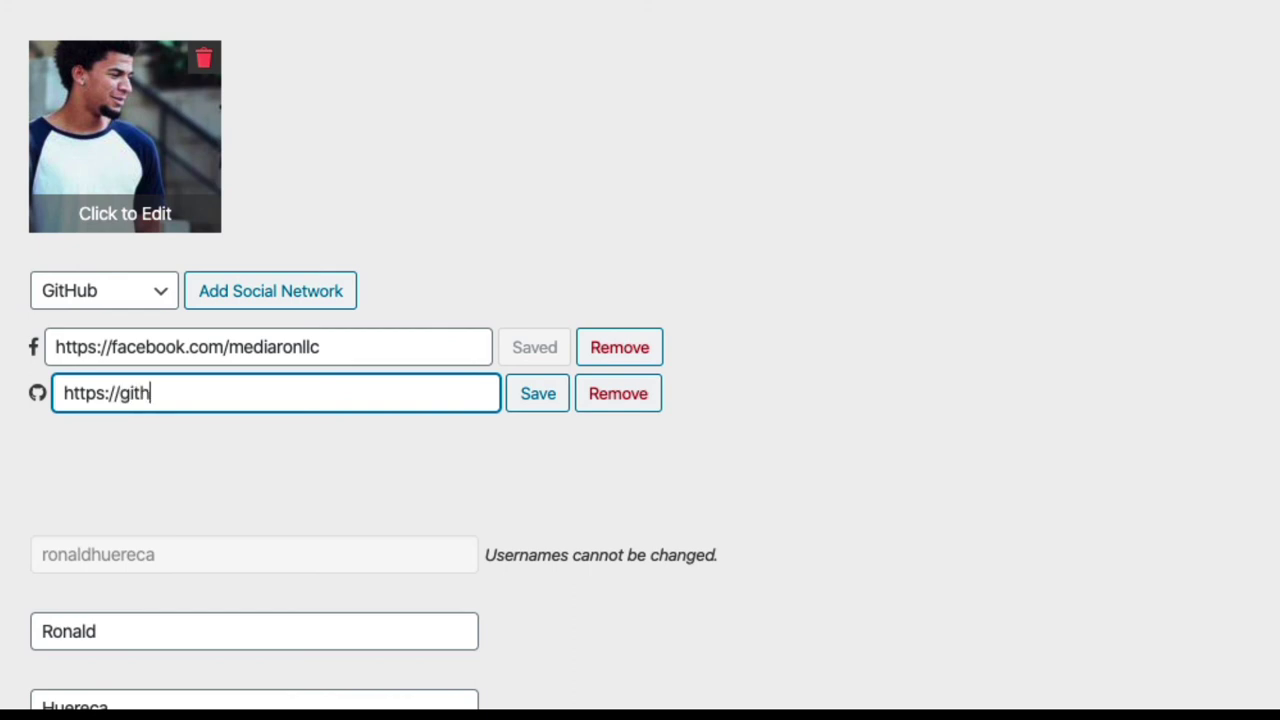
pyautogui.write('ub.com/ronalfy')
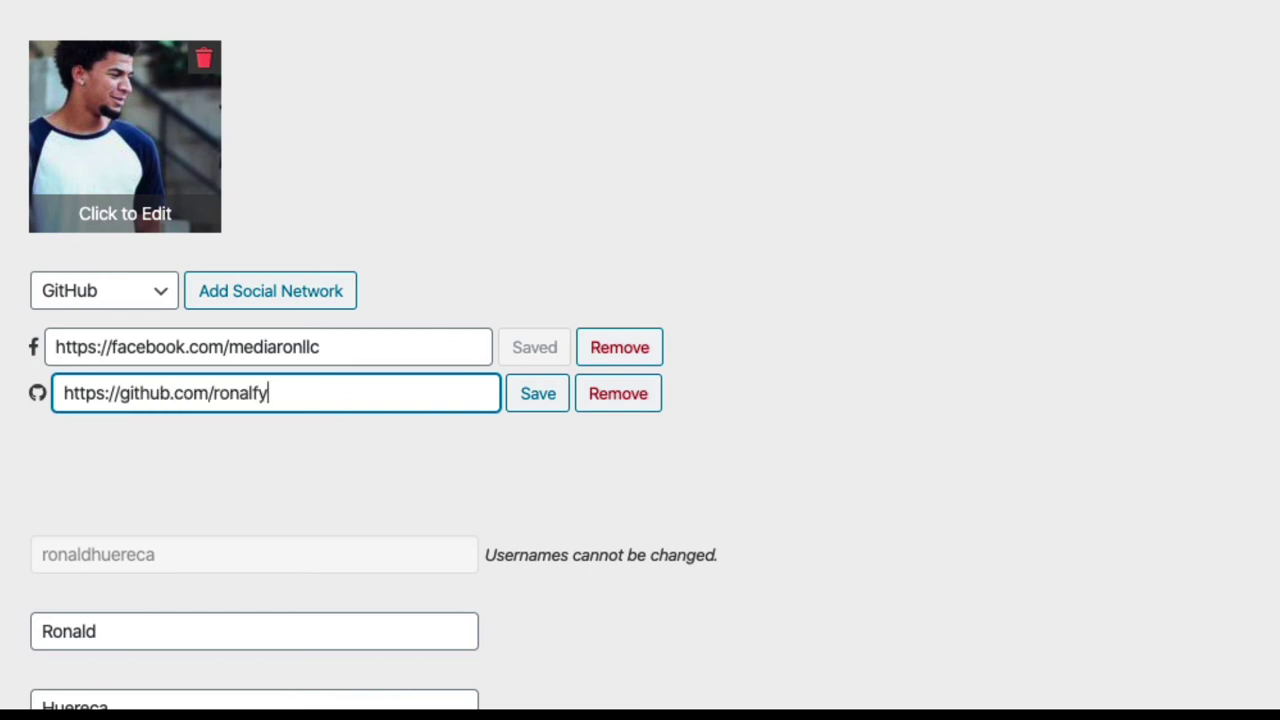
pyautogui.click(538, 393)
# Add a Twitter entry to the profile's social networks
pyautogui.click(104, 291)
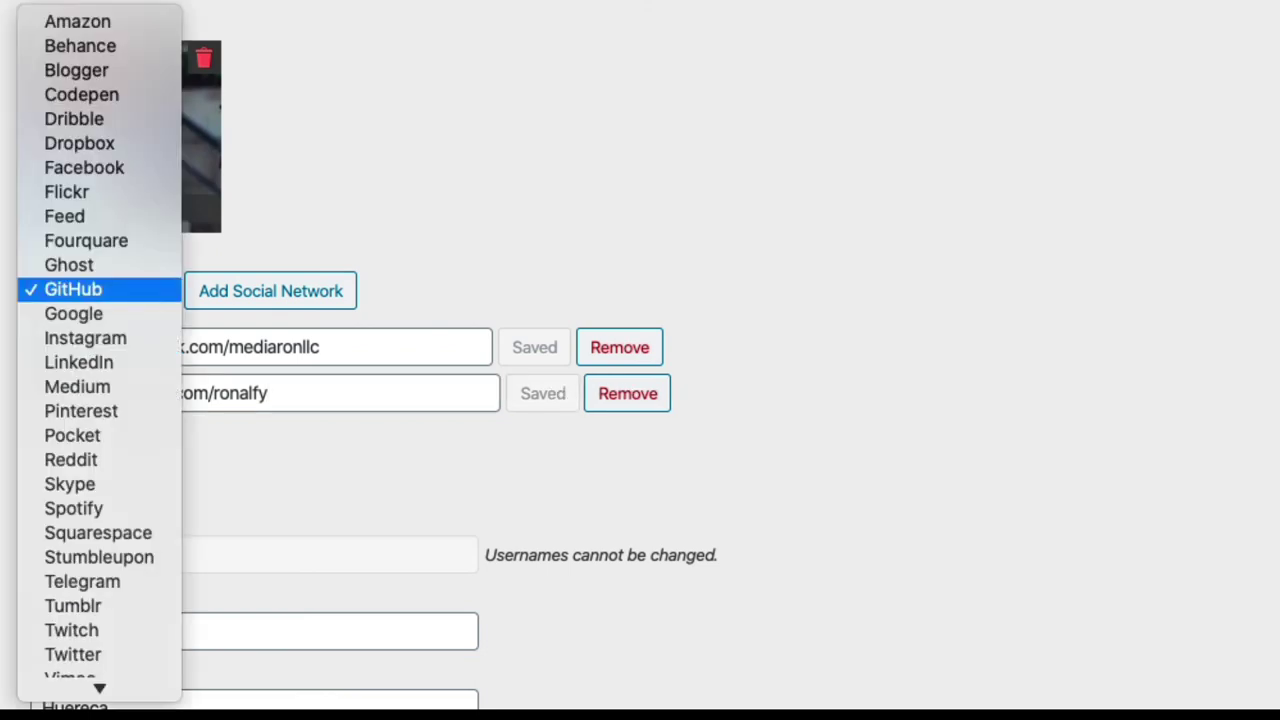
pyautogui.press('Down')
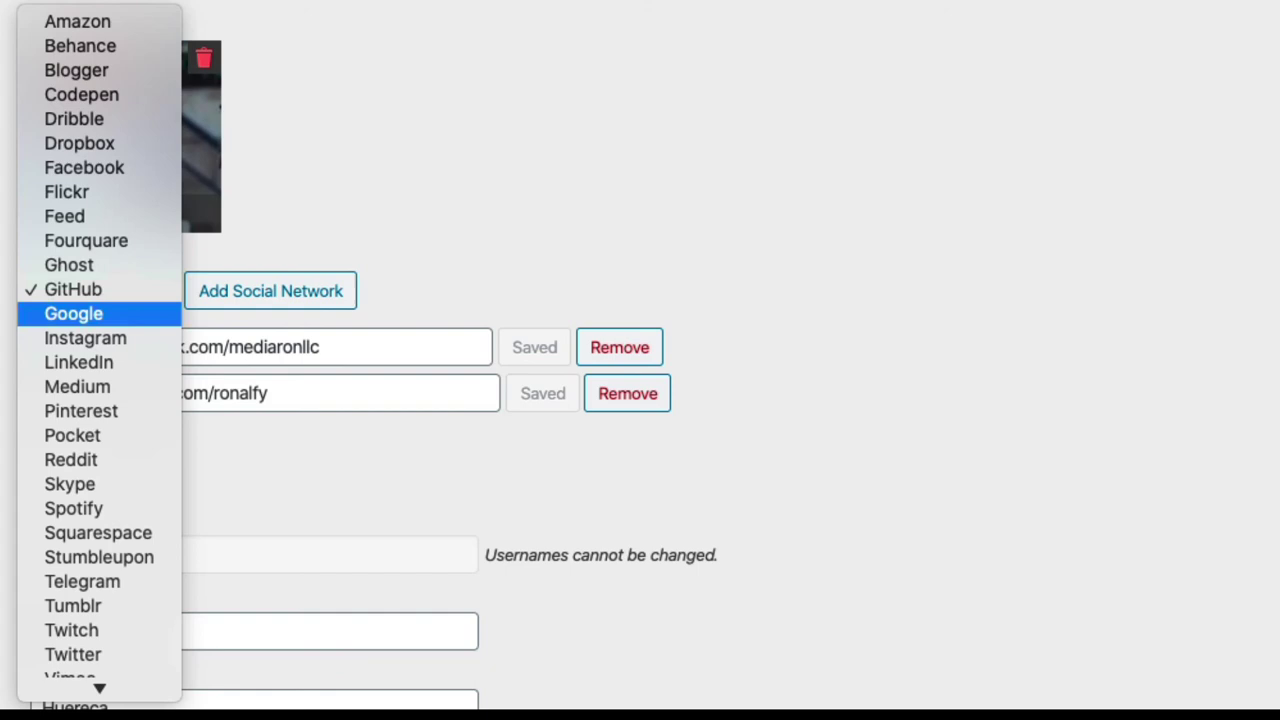
pyautogui.press('Down')
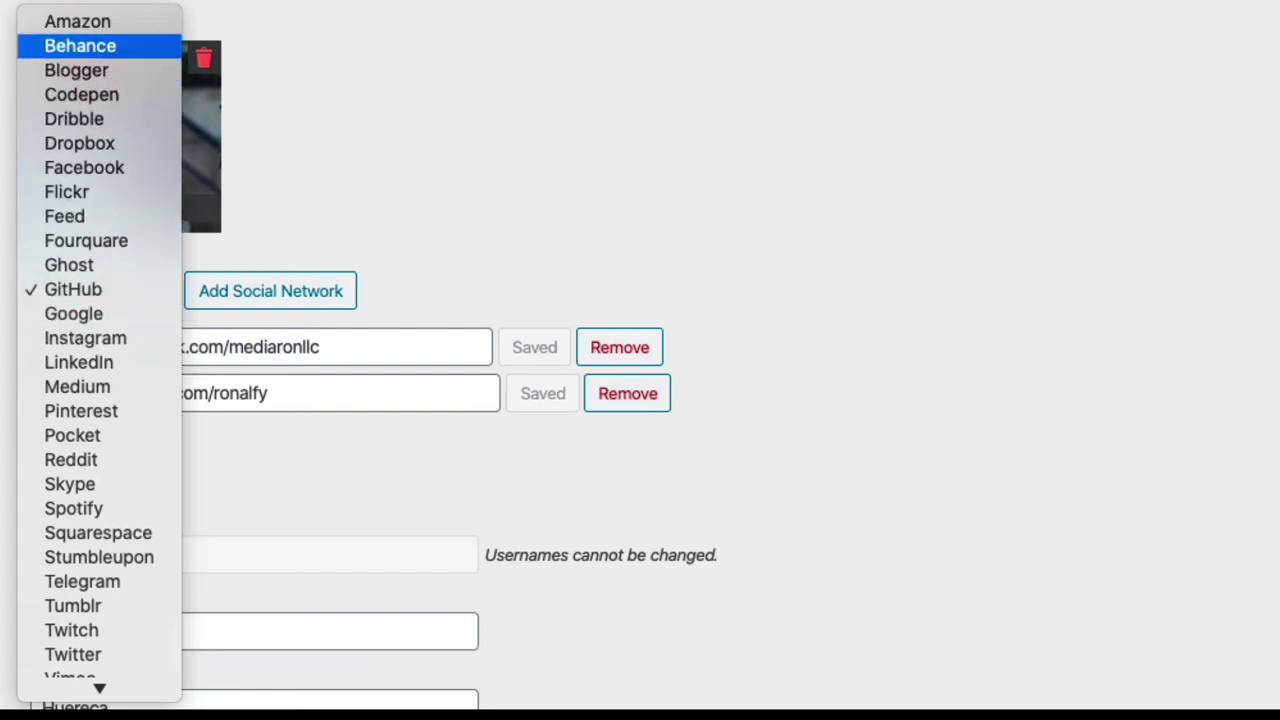
pyautogui.click(73, 655)
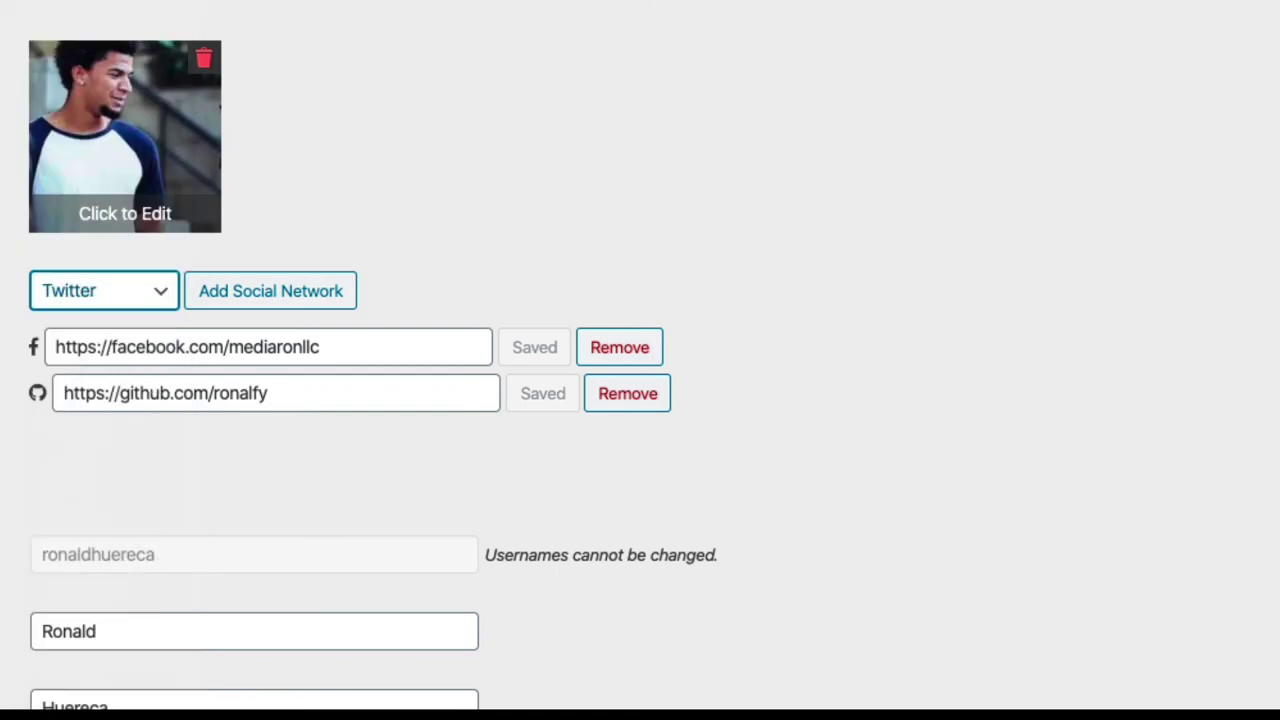
pyautogui.click(270, 291)
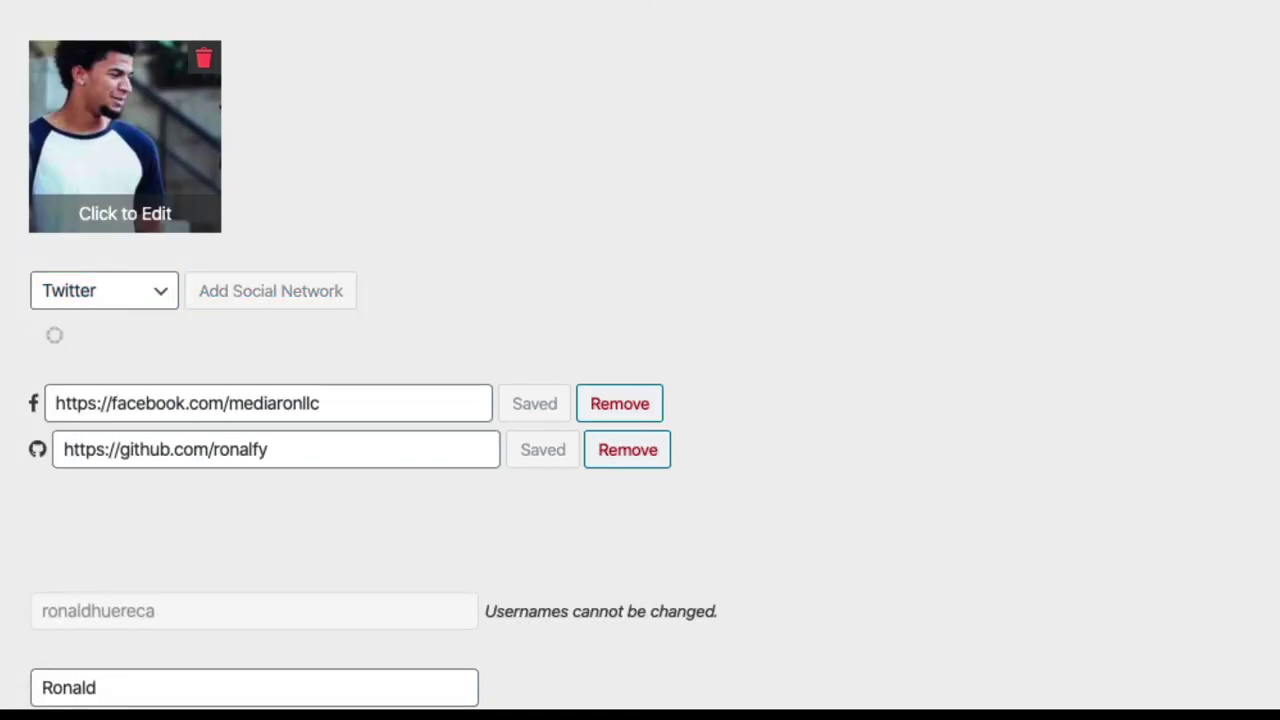
pyautogui.write('h')
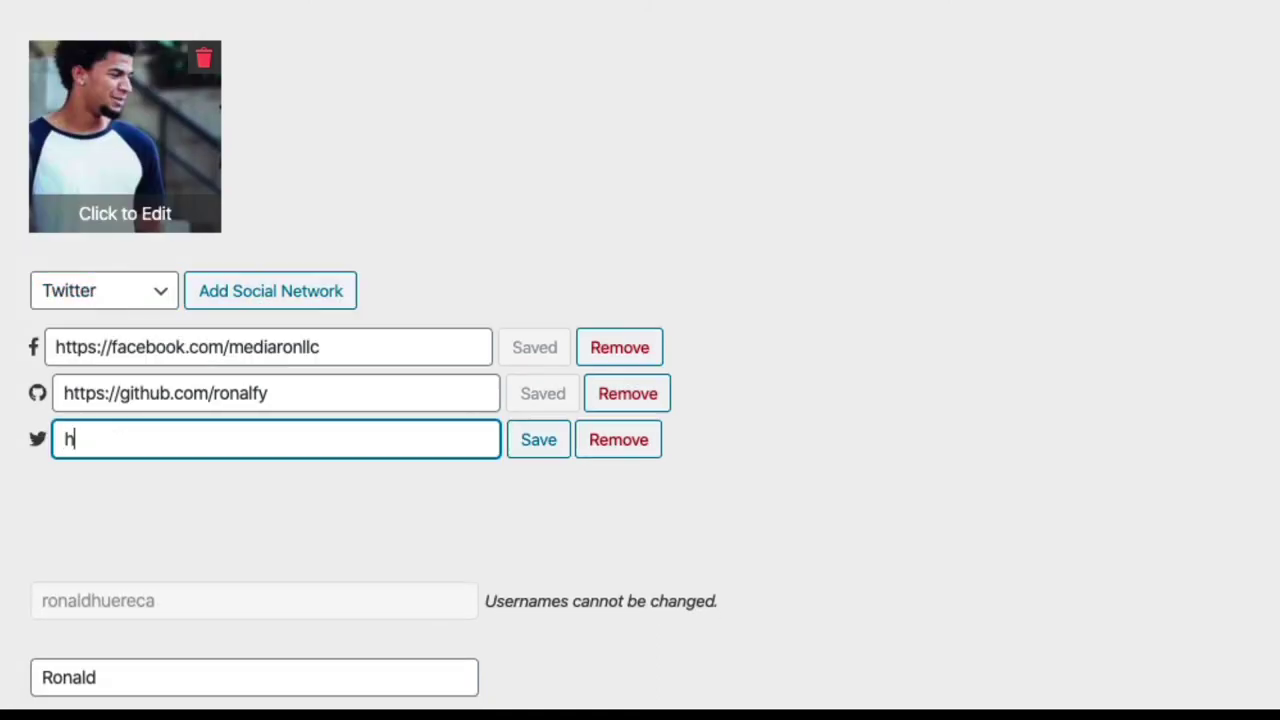
pyautogui.write('ttps://twit')
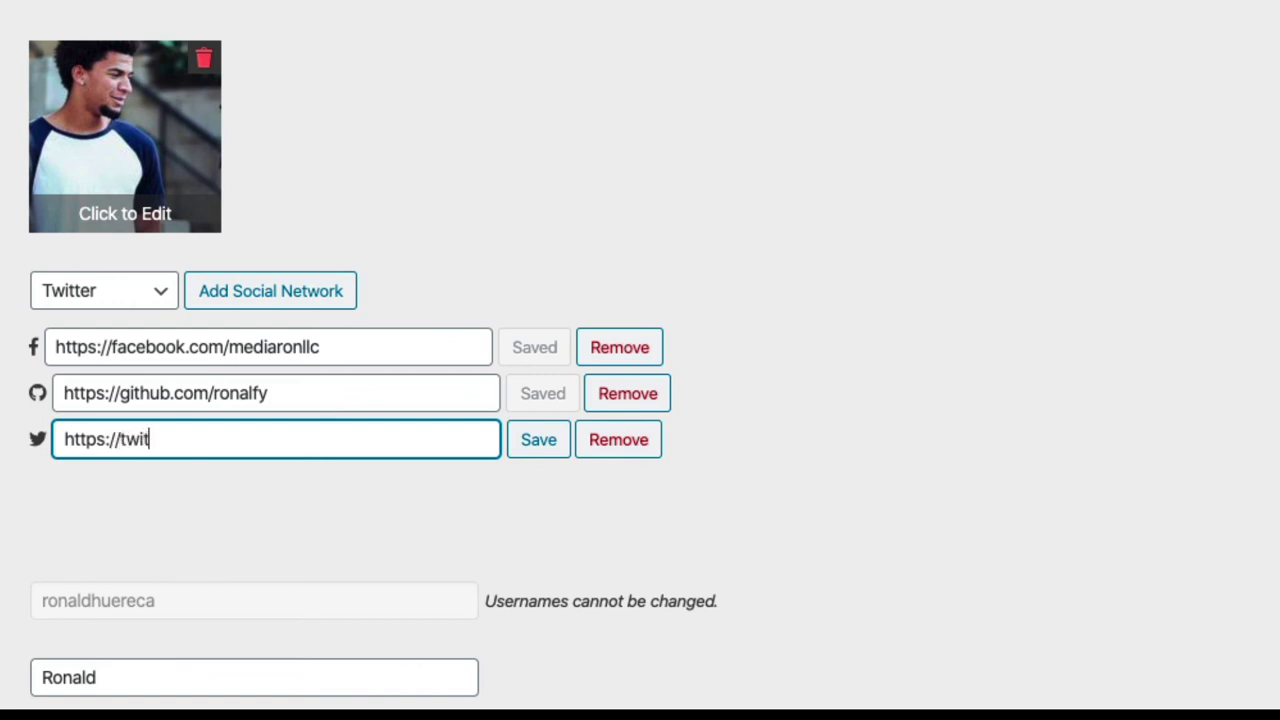
pyautogui.write('ter.com/medi')
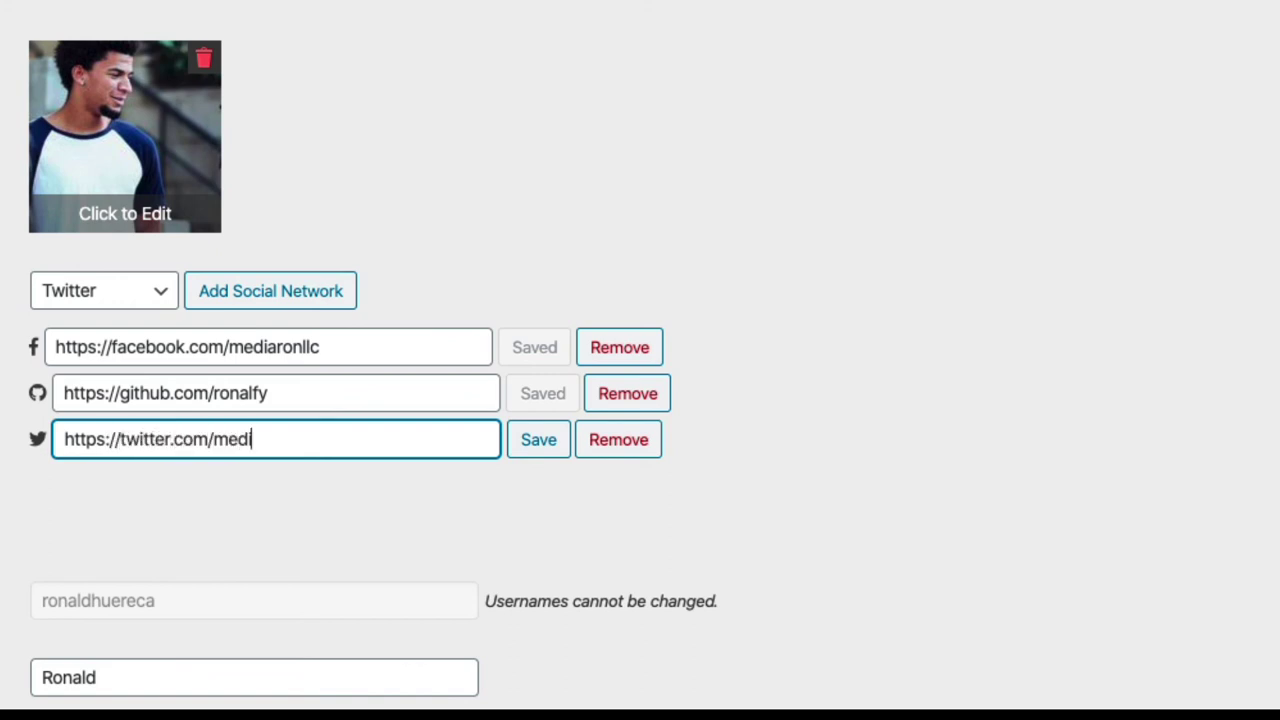
pyautogui.write('aronllc')
pyautogui.click(539, 440)
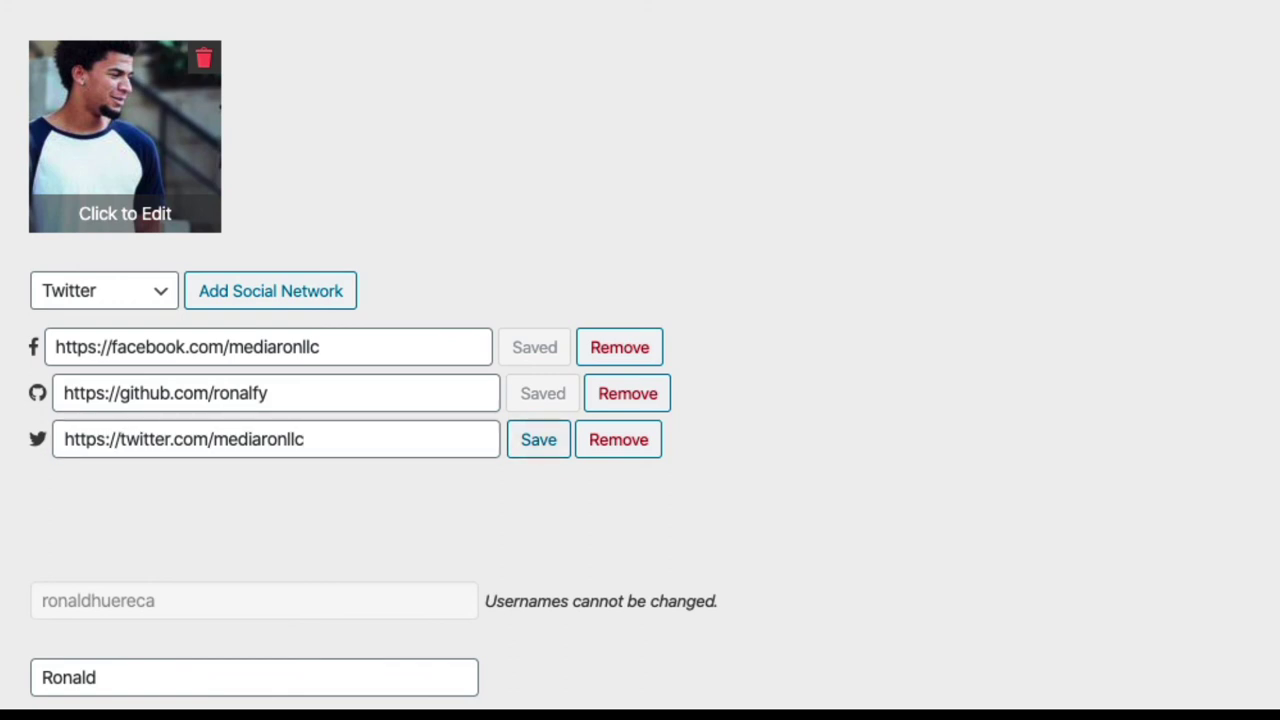
pyautogui.press('Return')
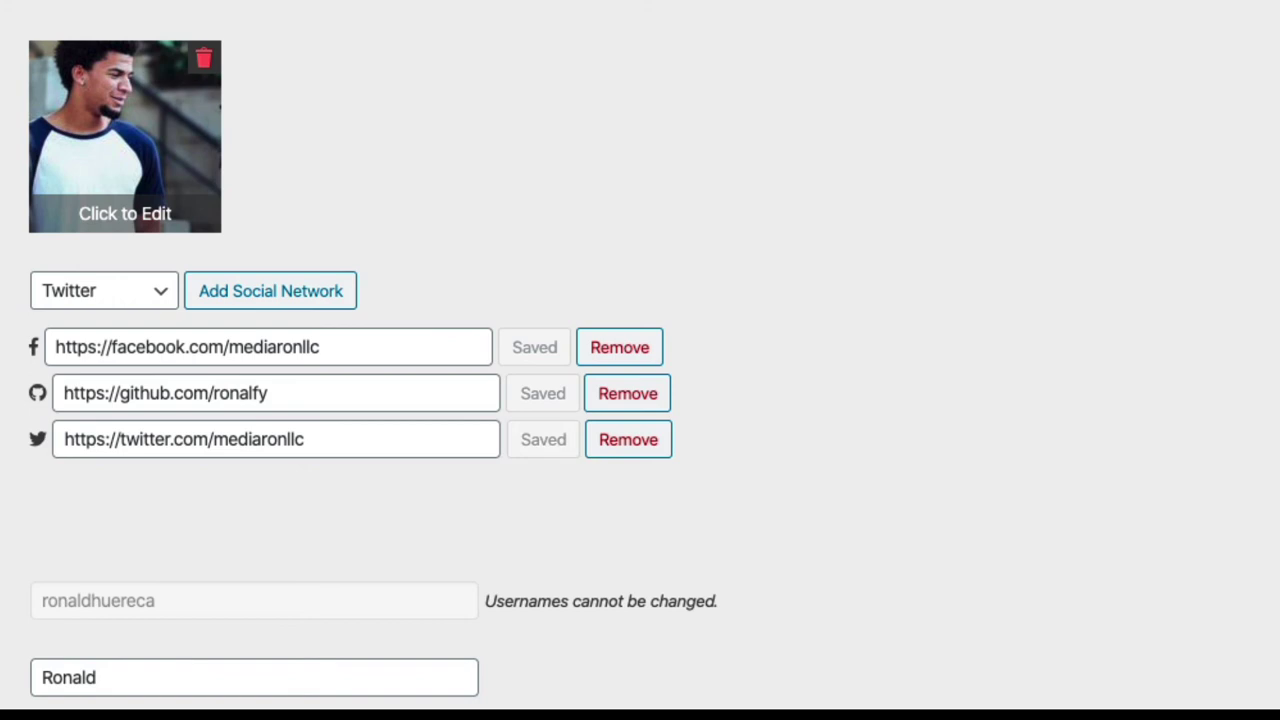
pyautogui.moveTo(38, 440); pyautogui.dragTo(32, 383)
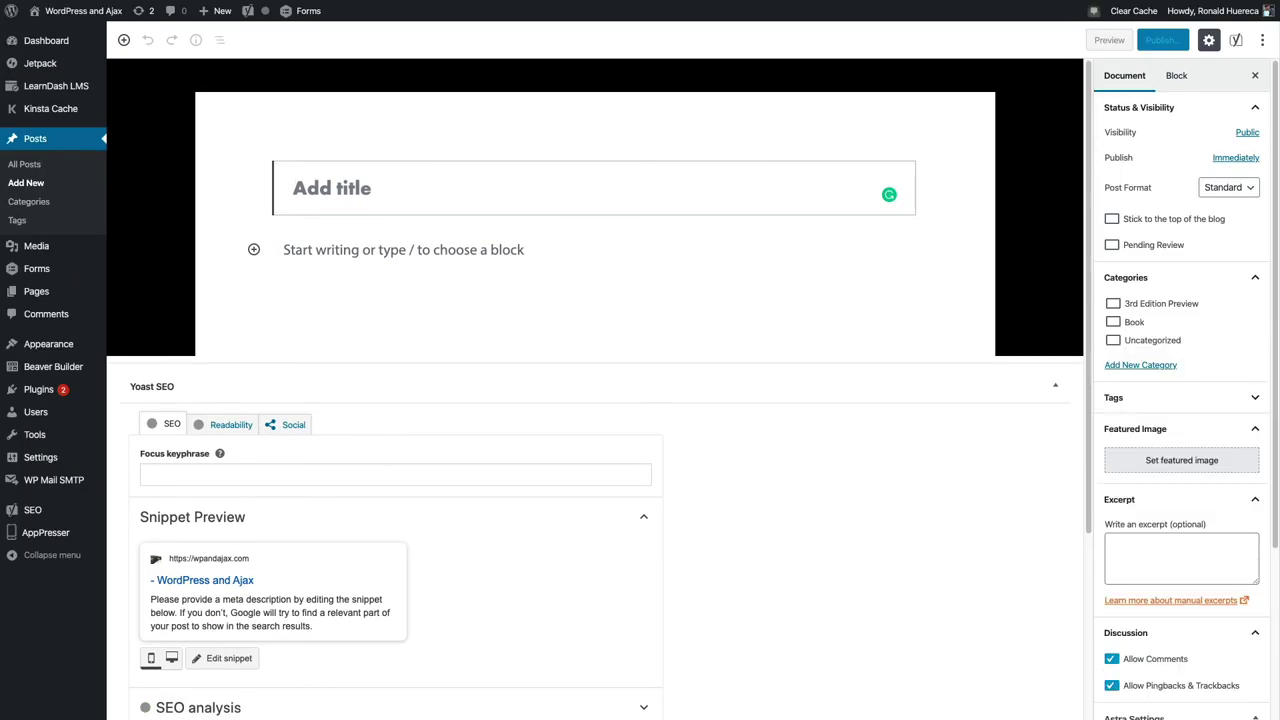
# Title the new post "Social Network Test"
pyautogui.write('S')
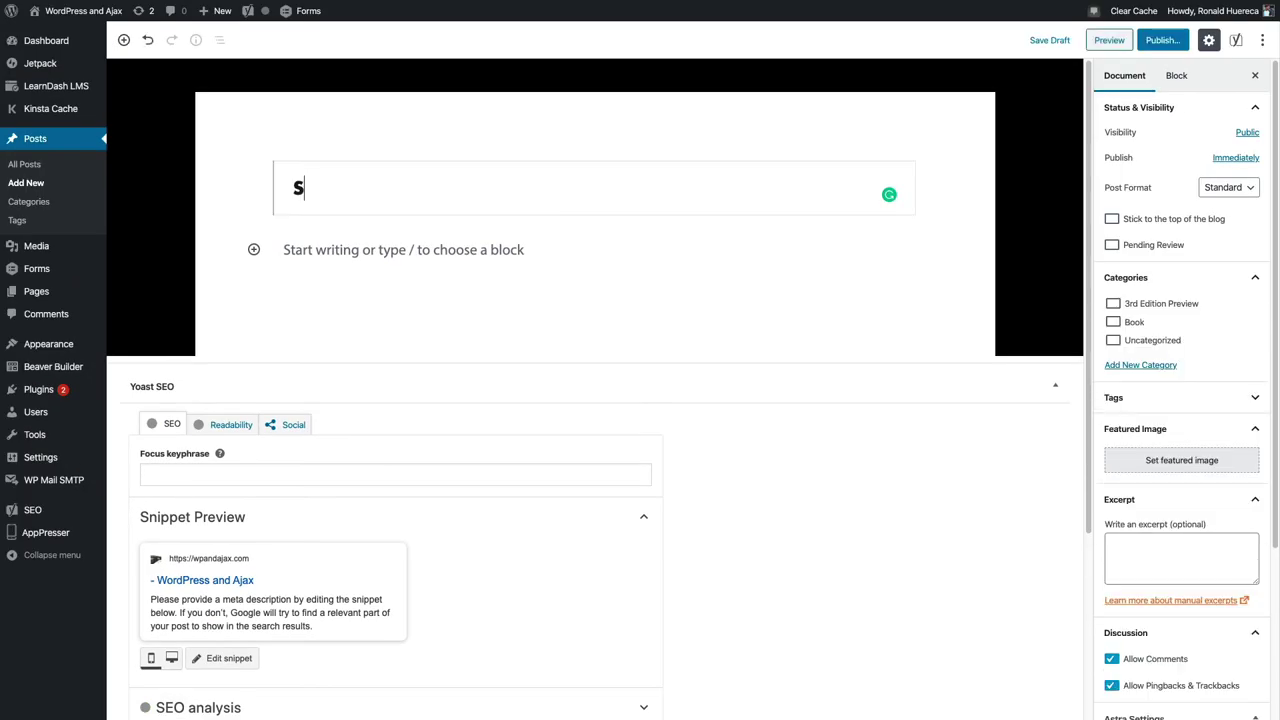
pyautogui.write('ocial Netwo')
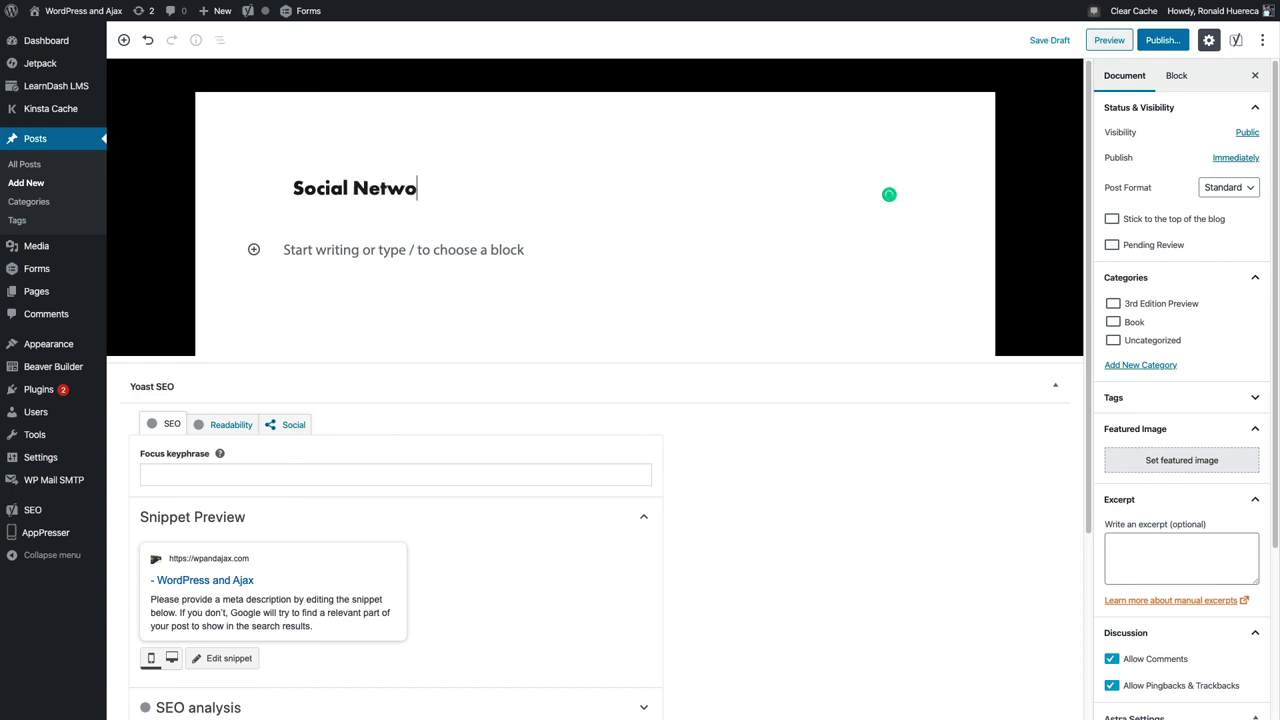
pyautogui.write('rk Test')
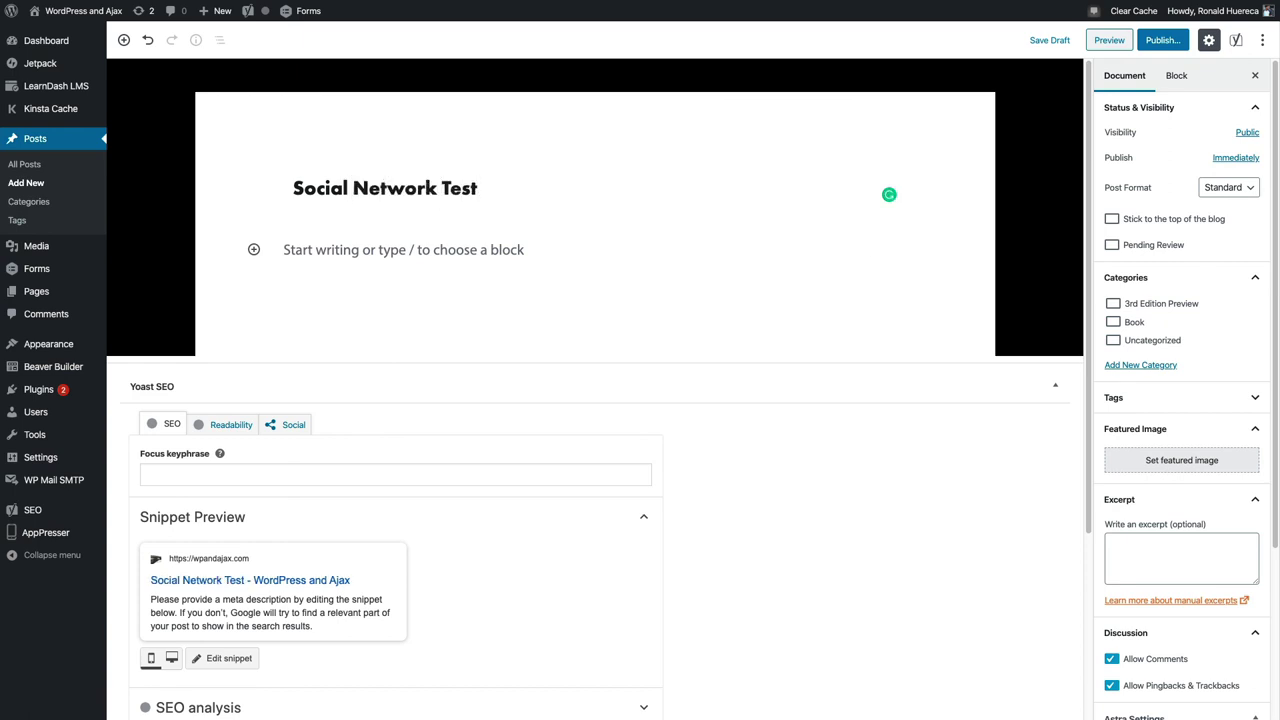
# Insert a Social Networks block from the User Profile Picture category into the post body
pyautogui.click(254, 250)
pyautogui.scroll(-3, 296, 372)
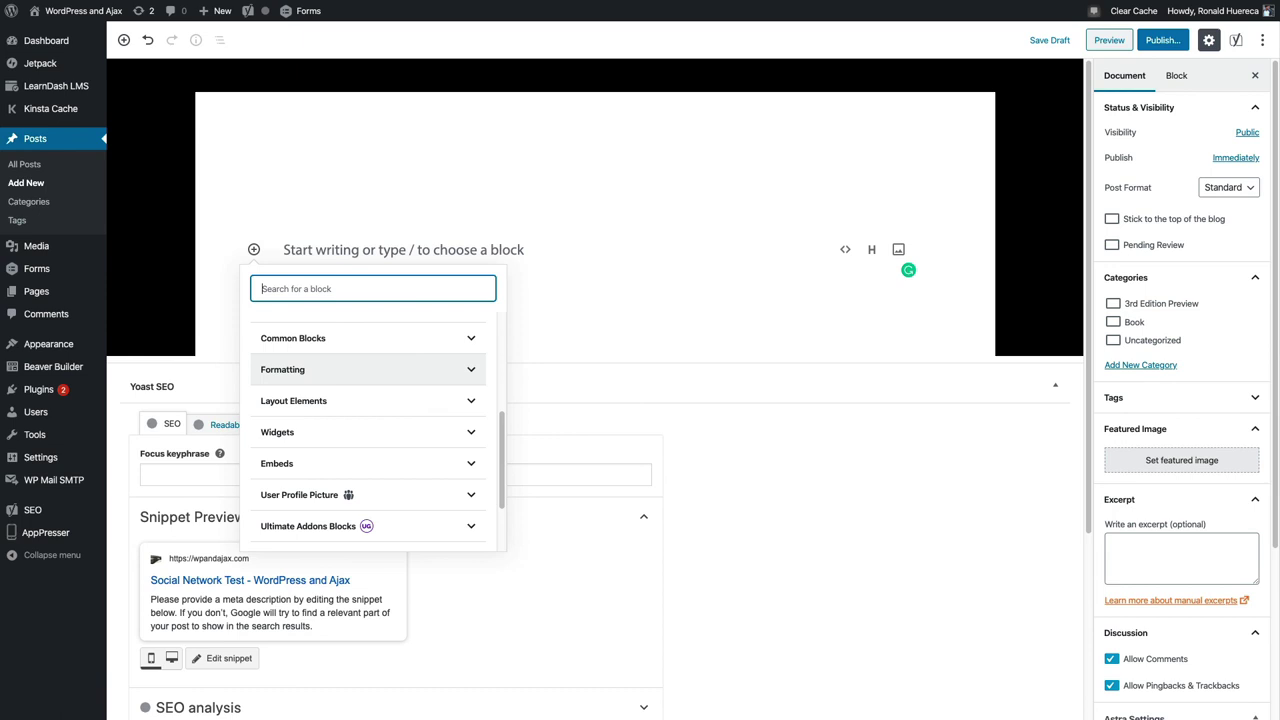
pyautogui.click(300, 472)
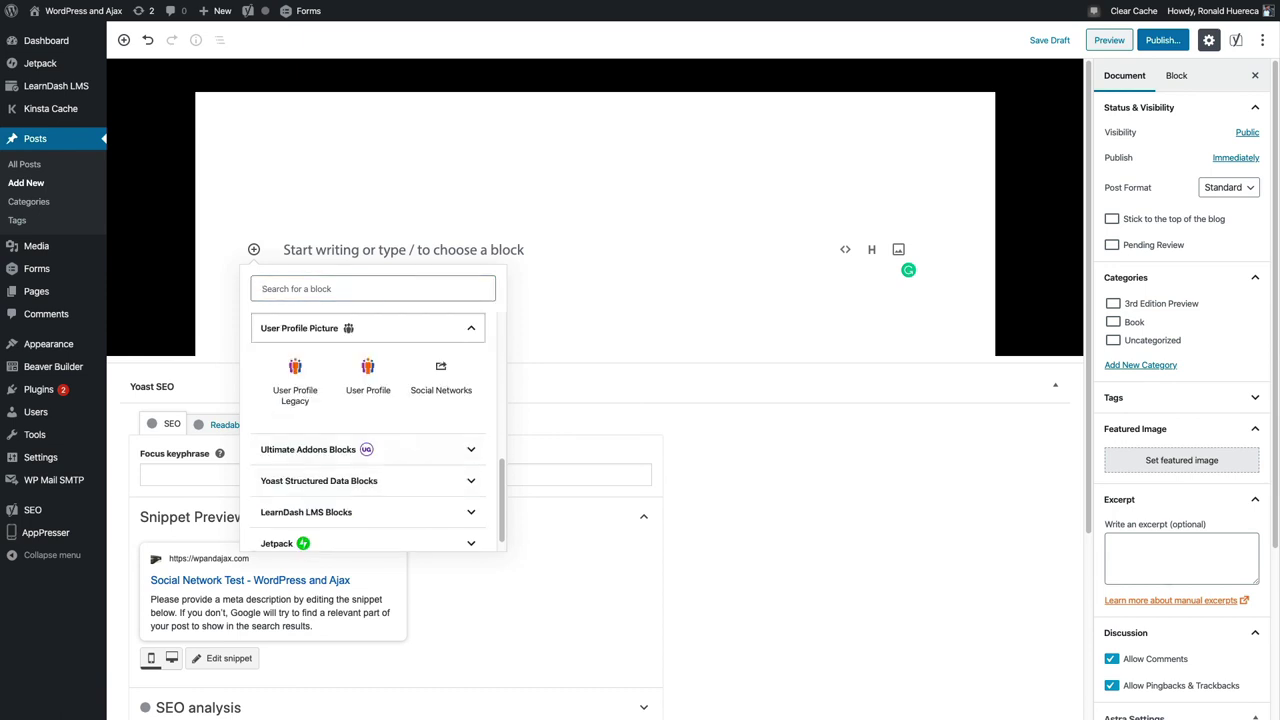
pyautogui.click(440, 376)
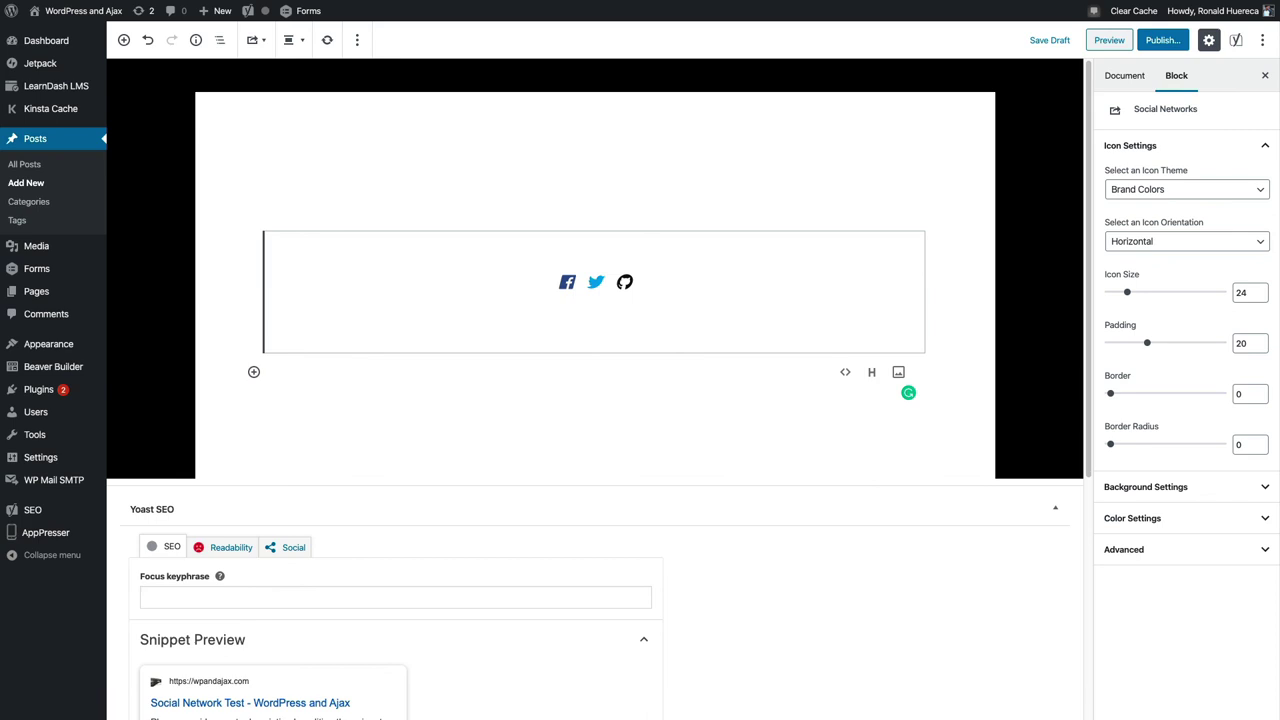
# Try the Custom Color icon theme in red and orange, and return the icons to Brand Colors
pyautogui.click(1186, 190)
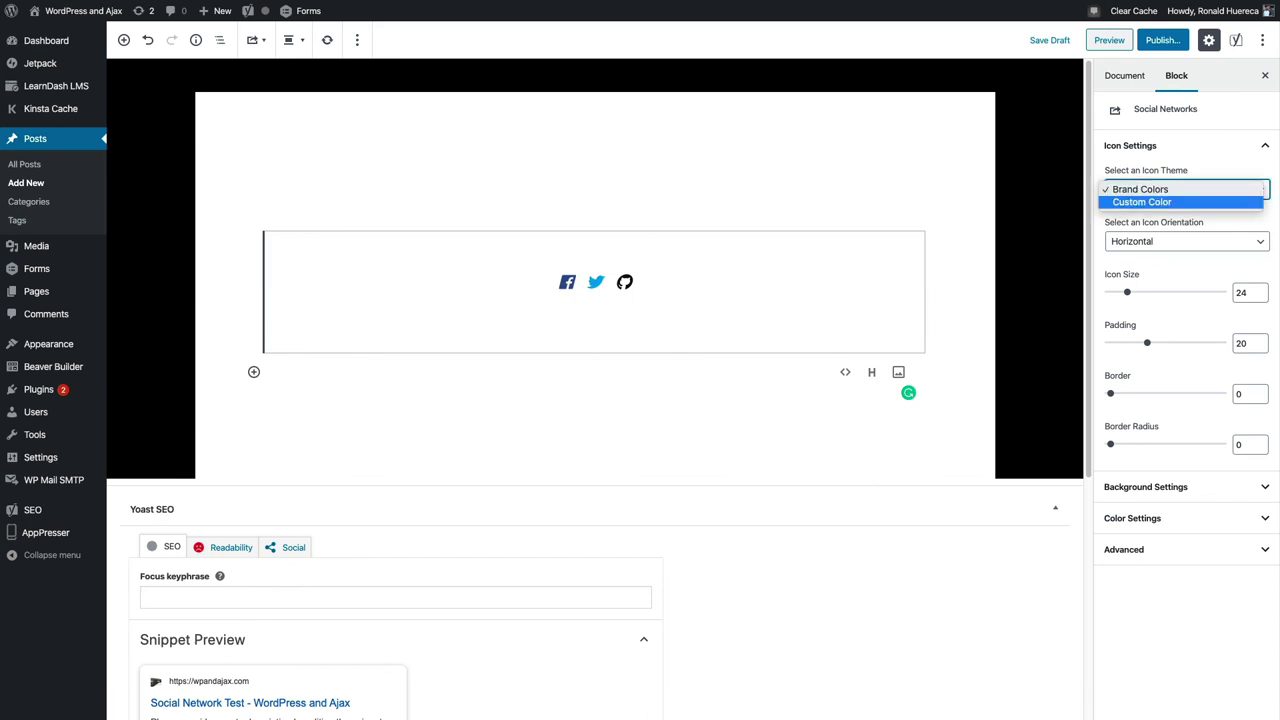
pyautogui.click(1142, 202)
pyautogui.click(1142, 283)
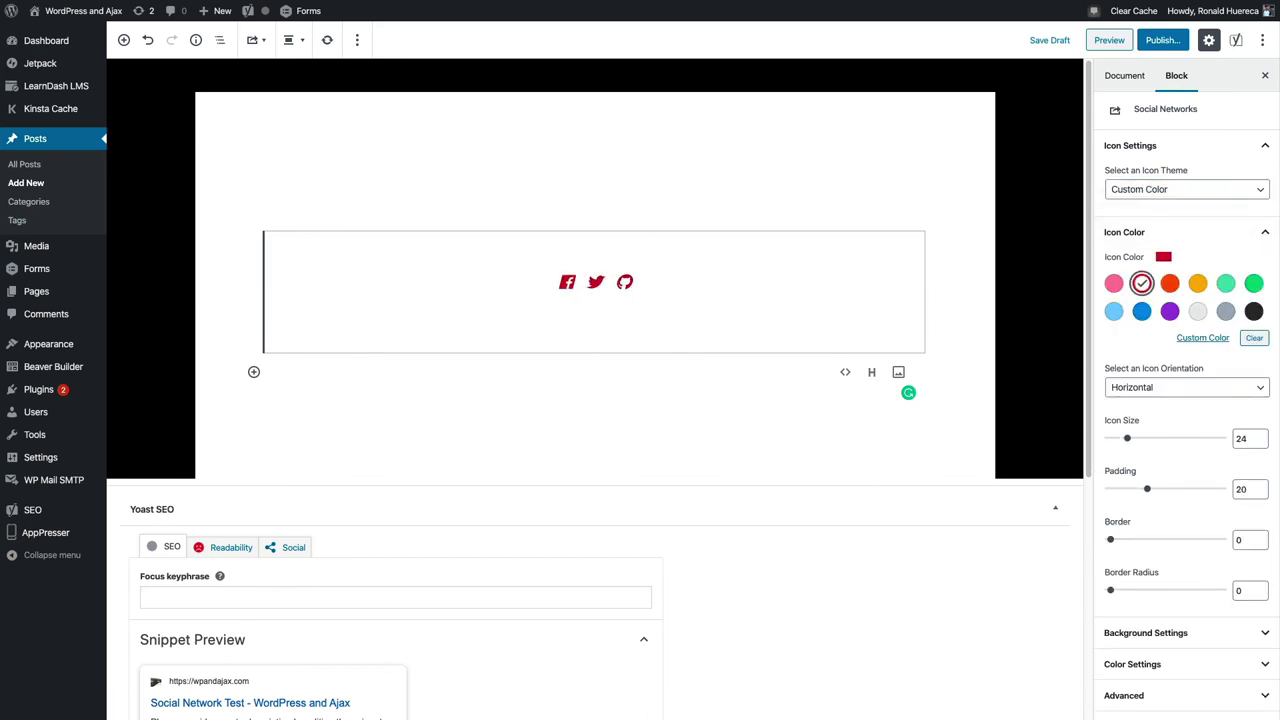
pyautogui.click(1198, 283)
pyautogui.click(1186, 189)
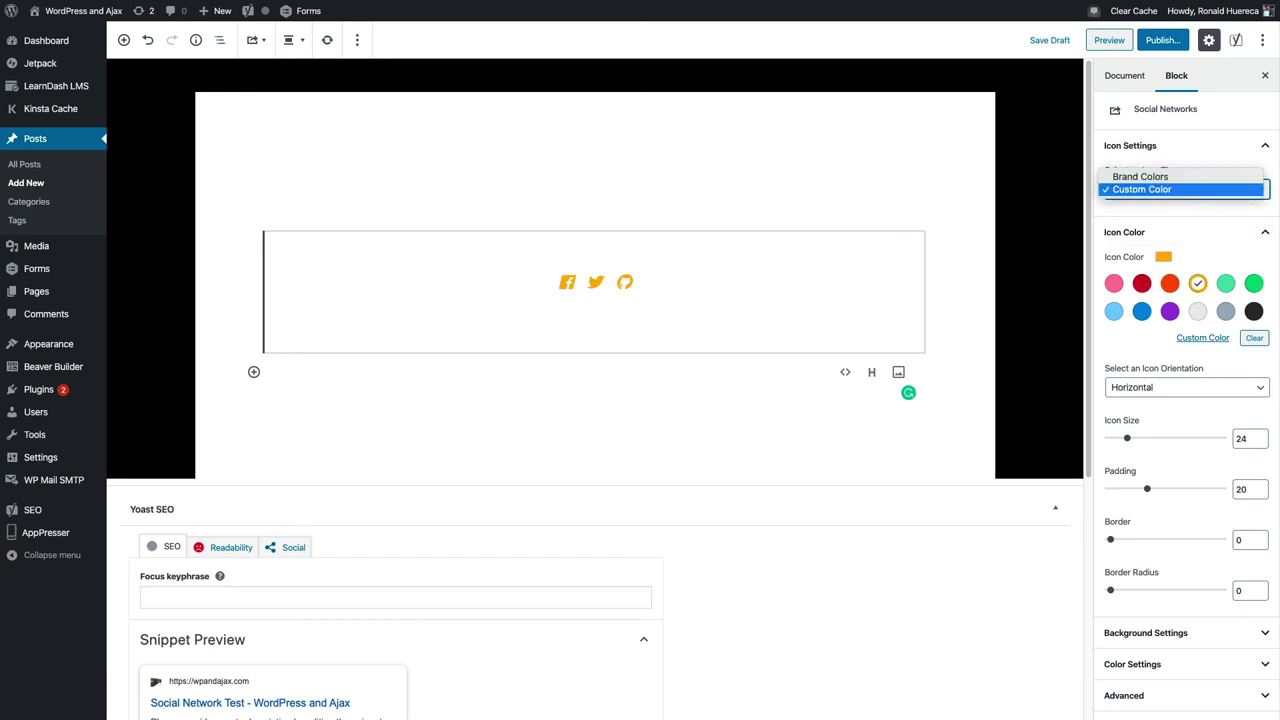
pyautogui.click(1141, 177)
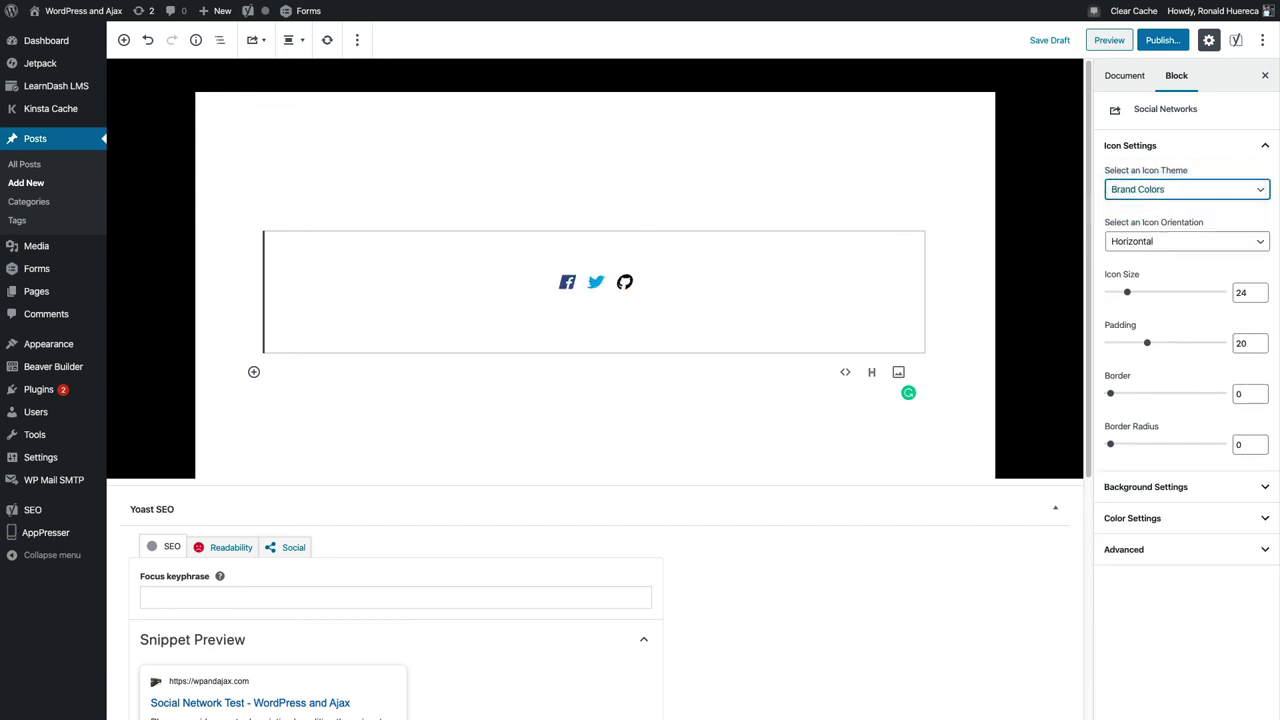
# Set the Social Networks block's icon size to 94 and its padding to 0
pyautogui.moveTo(1127, 292); pyautogui.dragTo(1179, 292)
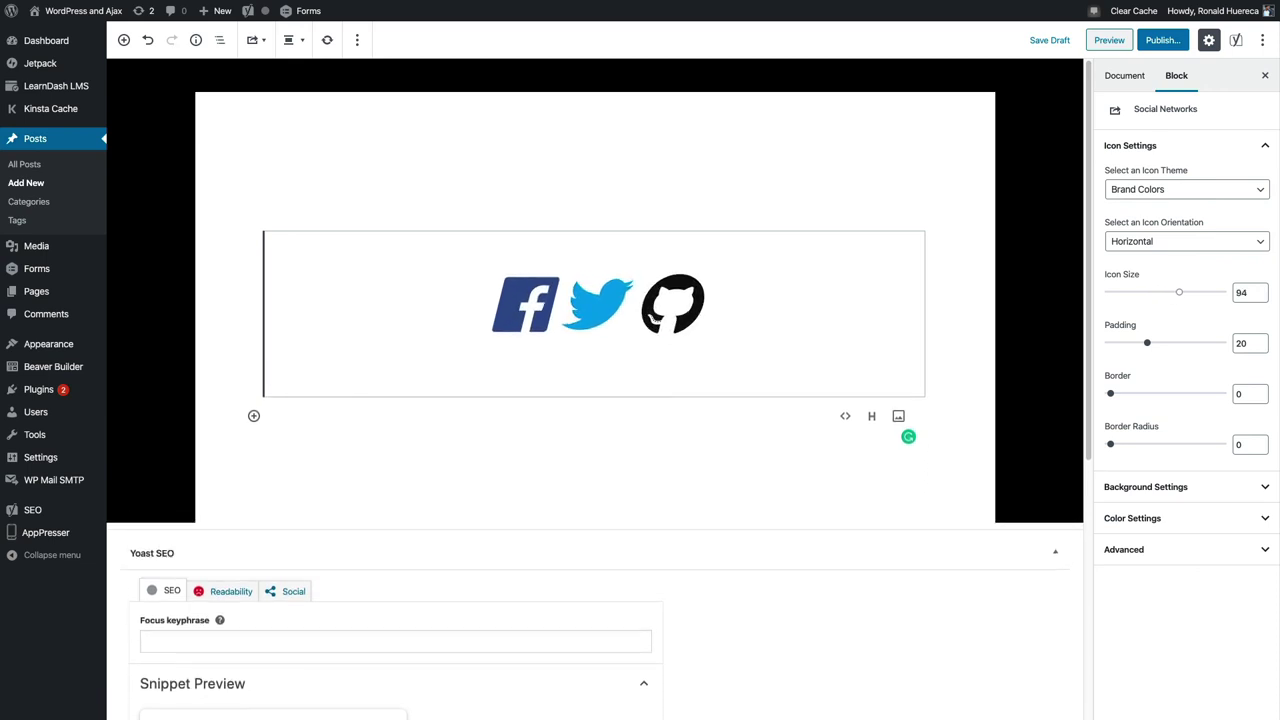
pyautogui.moveTo(1147, 343); pyautogui.dragTo(1110, 343)
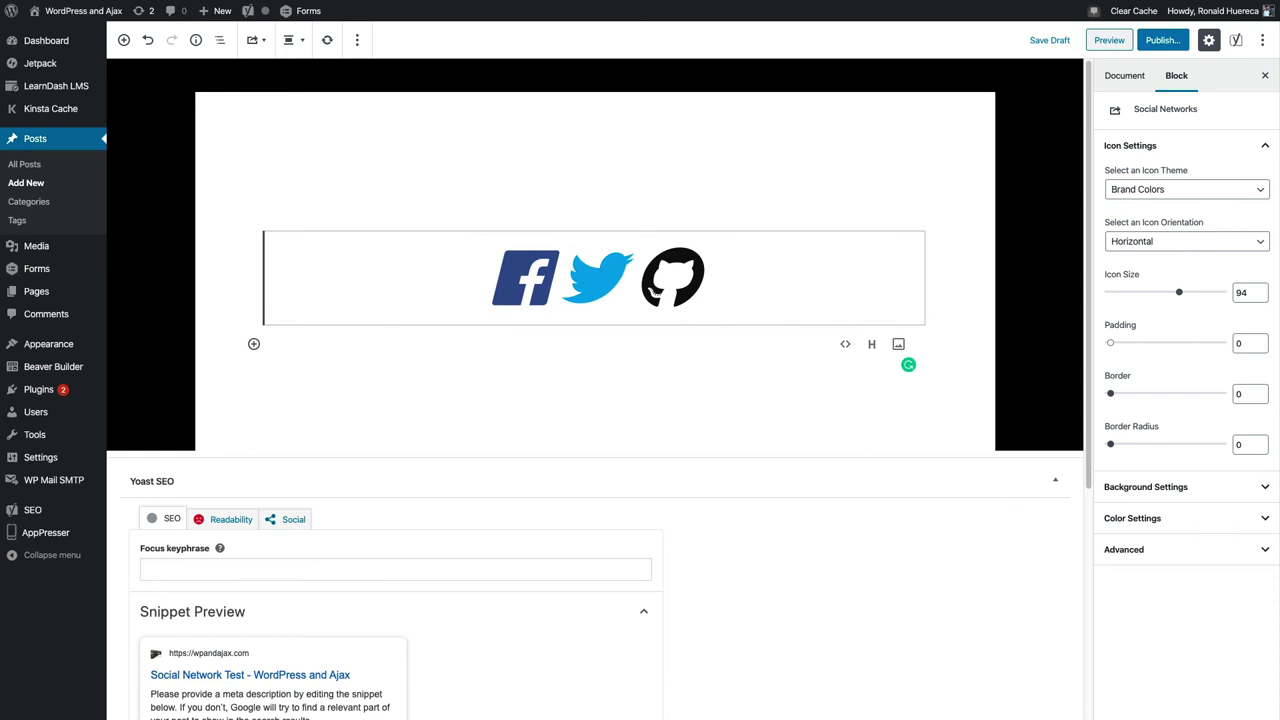
# Try the Vertical icon orientation and switch the icons back to Horizontal
pyautogui.click(1187, 241)
pyautogui.click(1187, 256)
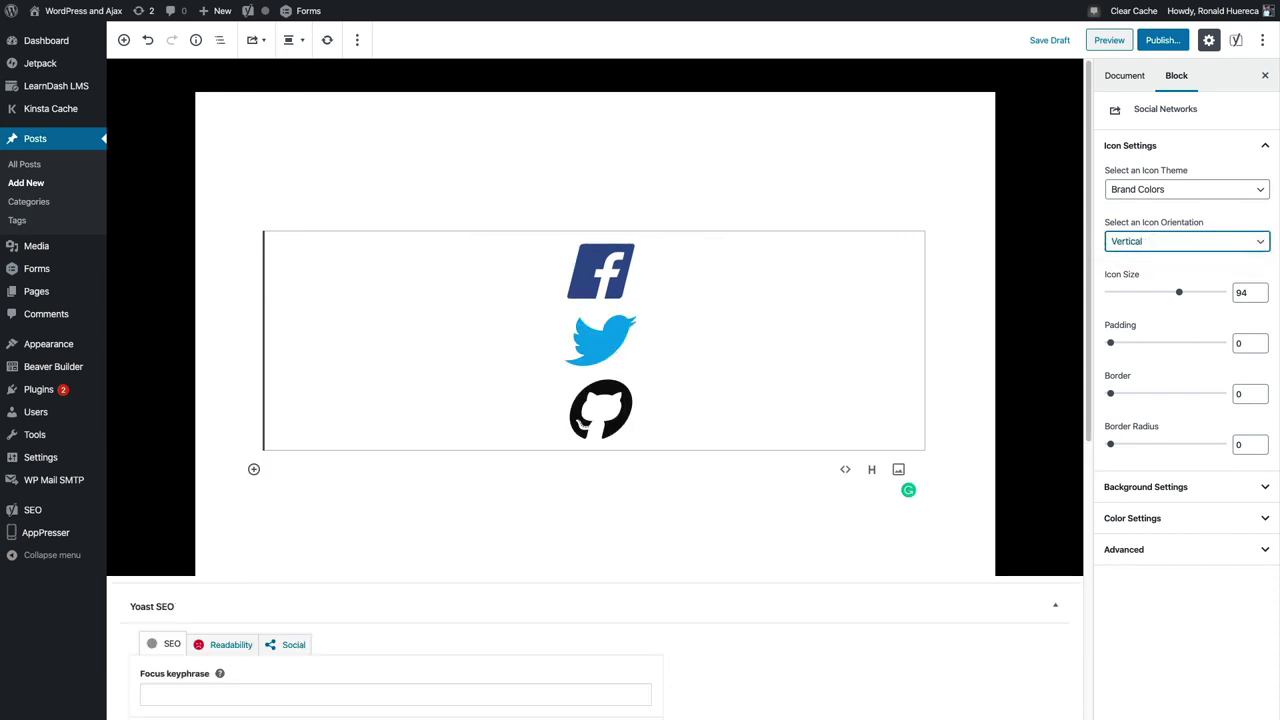
pyautogui.click(1187, 241)
pyautogui.click(1187, 227)
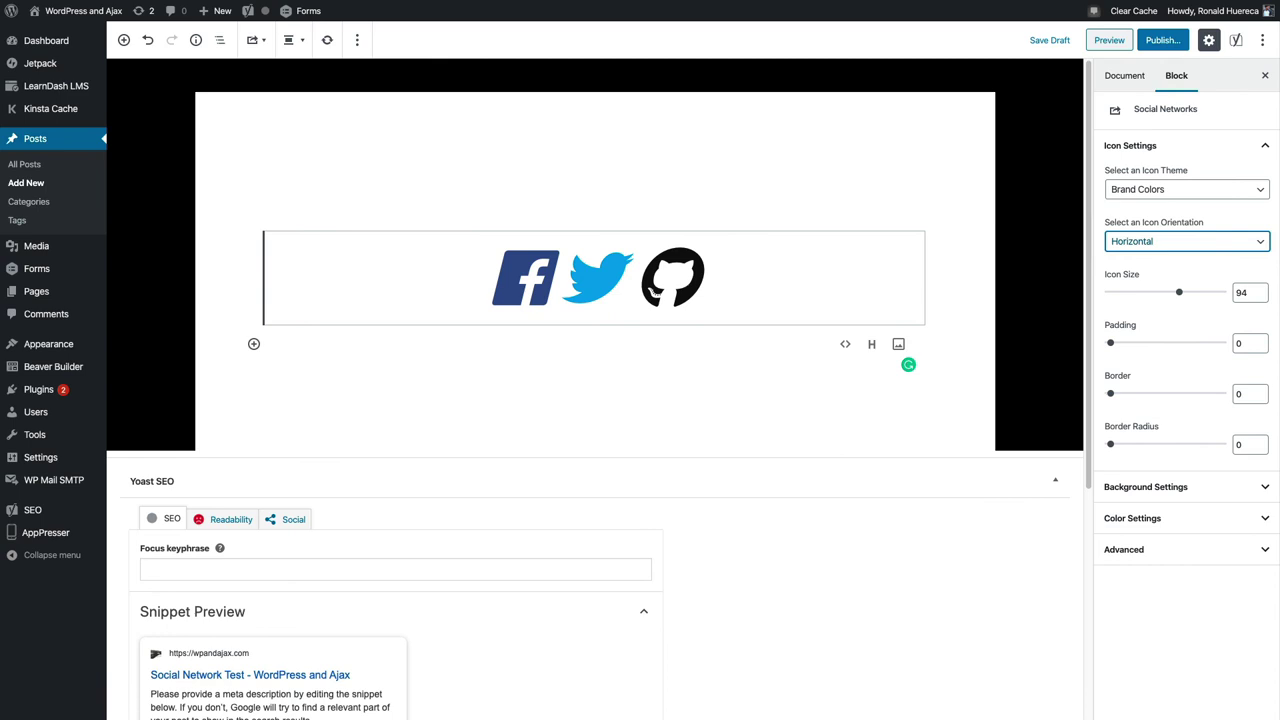
# Give the Social Networks block a dark red border with a width of 9 and a border radius of 32
pyautogui.moveTo(1110, 394); pyautogui.dragTo(1127, 394)
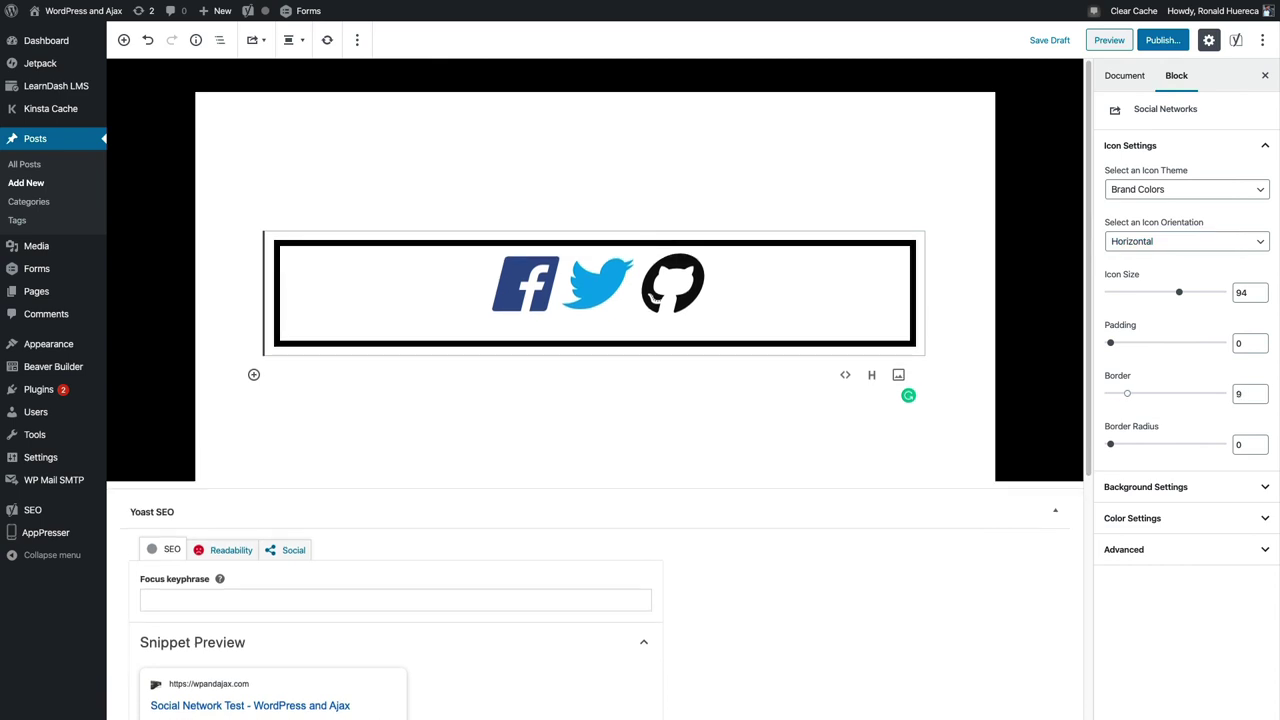
pyautogui.click(1132, 518)
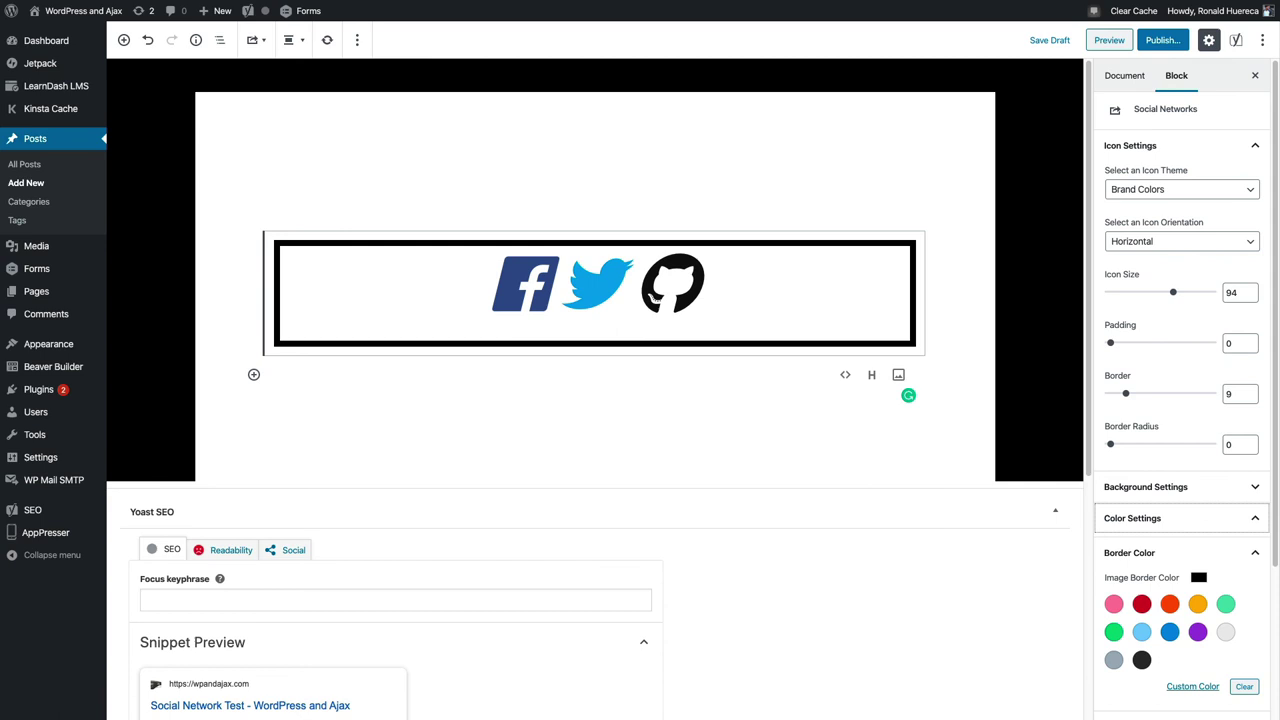
pyautogui.click(1141, 603)
pyautogui.scroll(-1, 1141, 603)
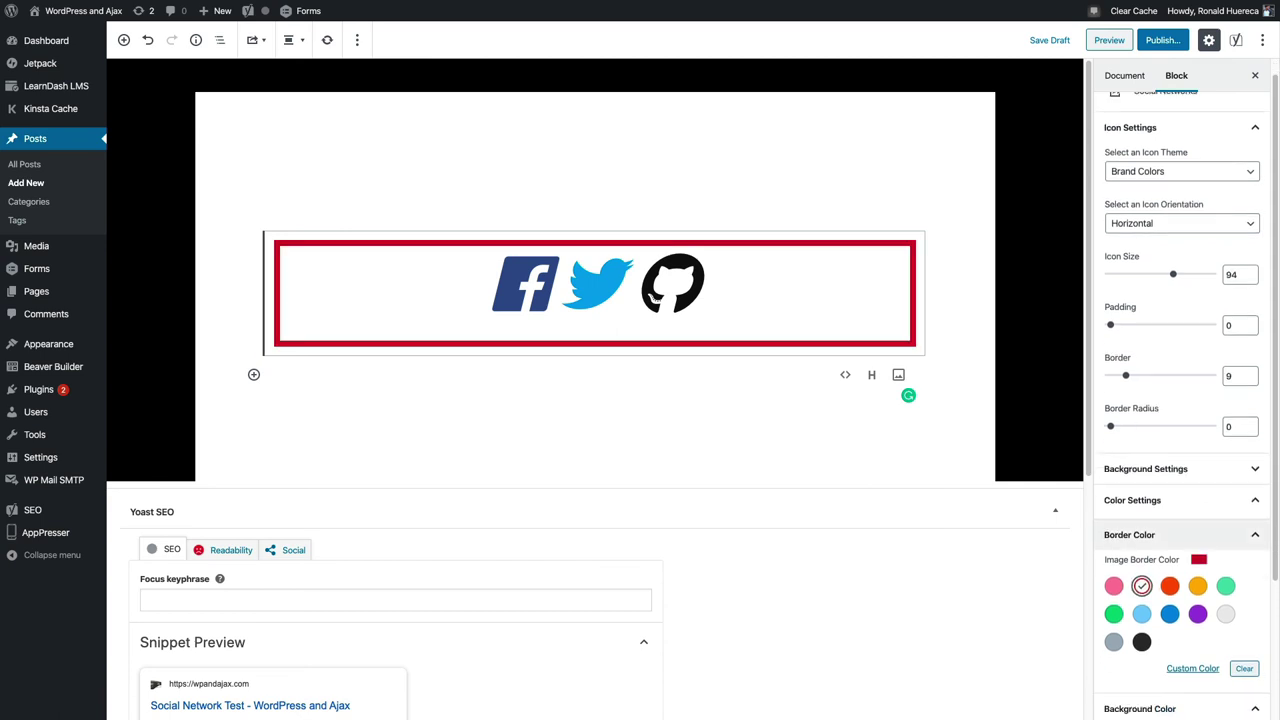
pyautogui.moveTo(1110, 426); pyautogui.dragTo(1163, 426)
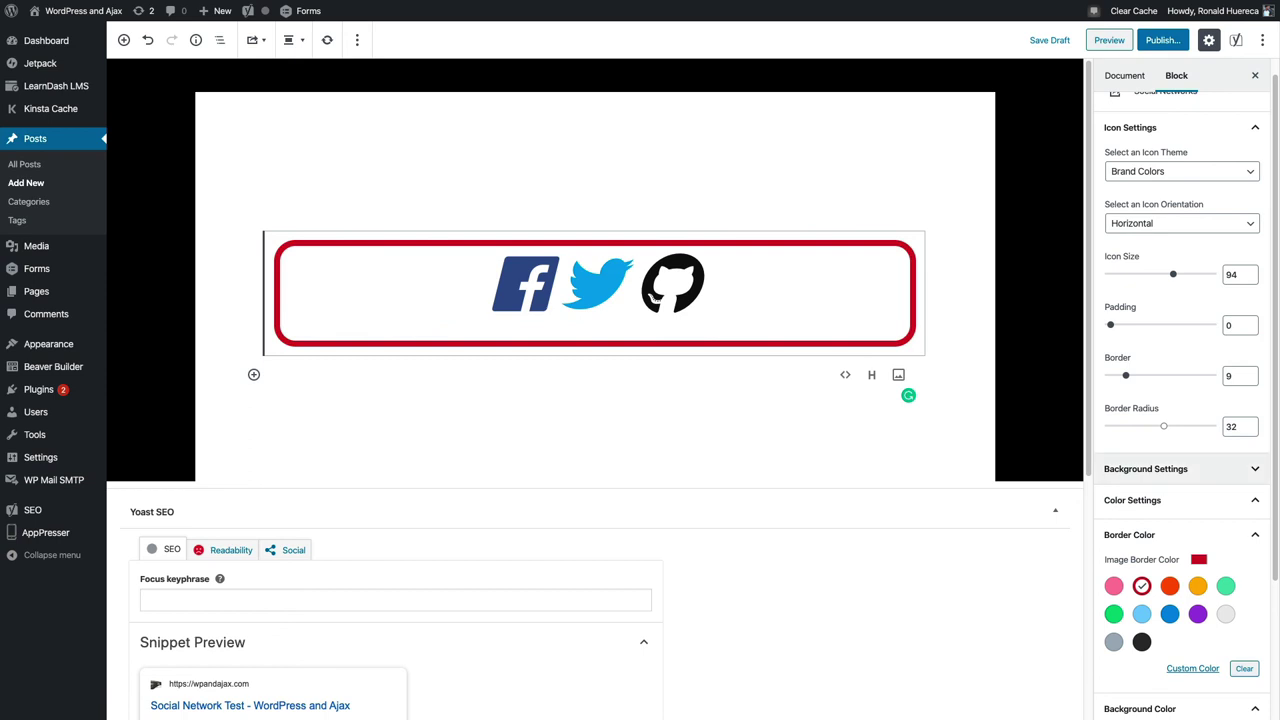
# Try light gray and purple background colors on the block, and clear the background color
pyautogui.scroll(-3, 1160, 468)
pyautogui.scroll(-1, 1142, 420)
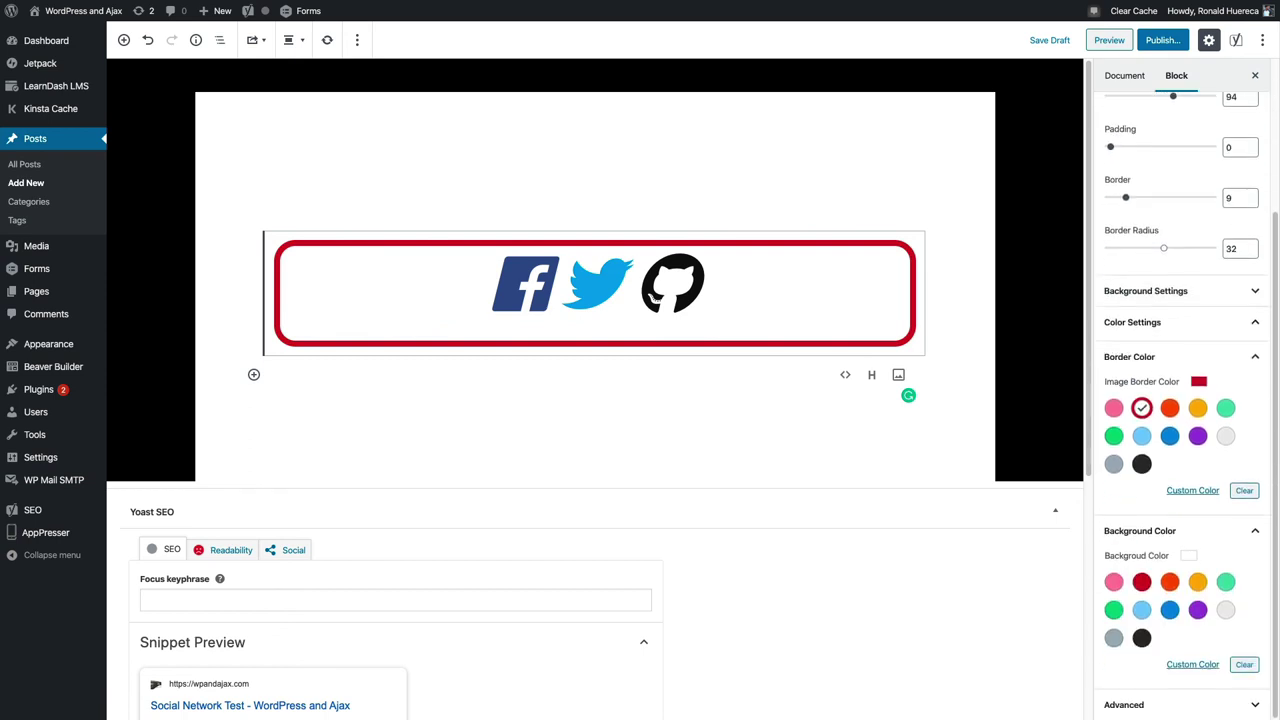
pyautogui.click(1225, 610)
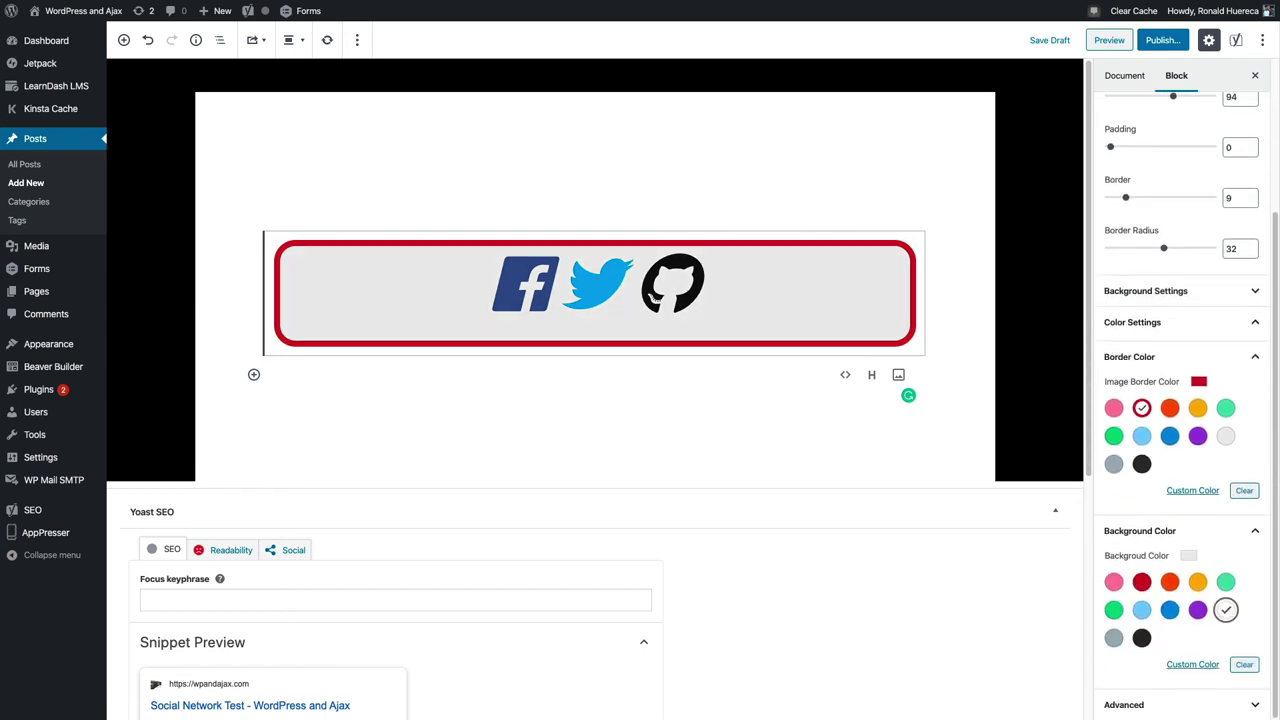
pyautogui.click(1198, 610)
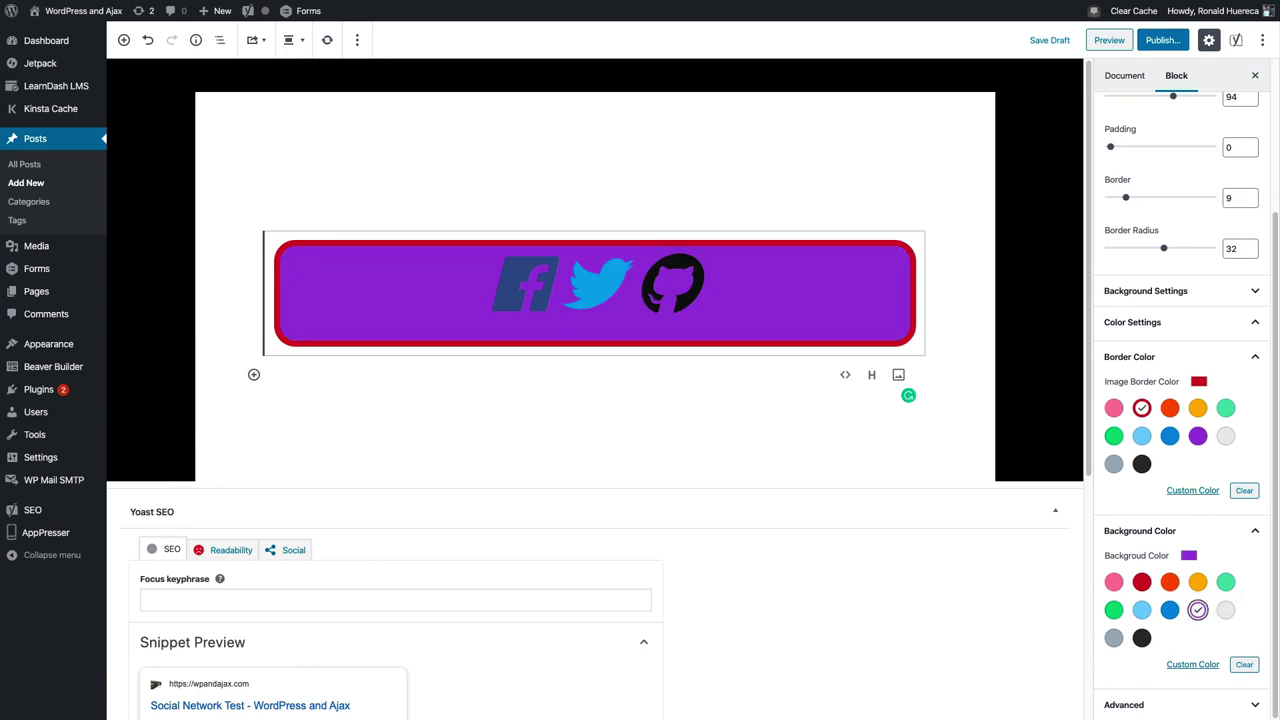
pyautogui.click(1244, 664)
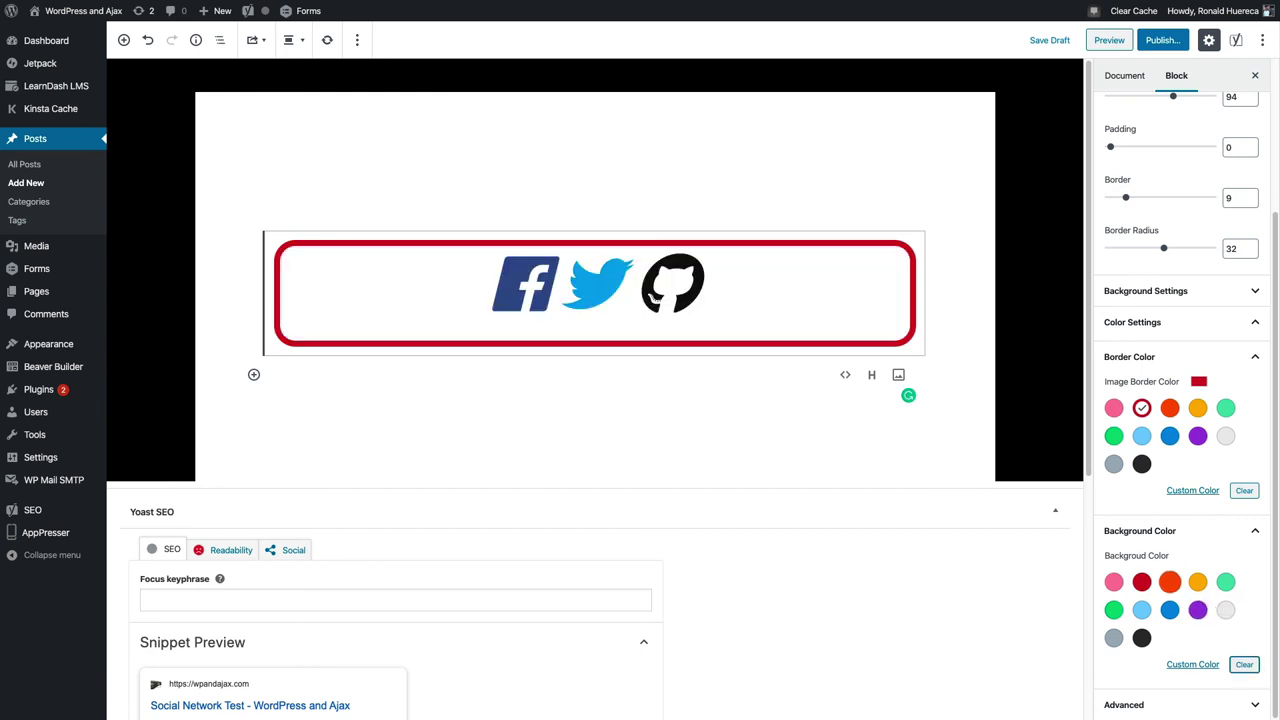
pyautogui.scroll(2, 1185, 400)
pyautogui.click(1132, 414)
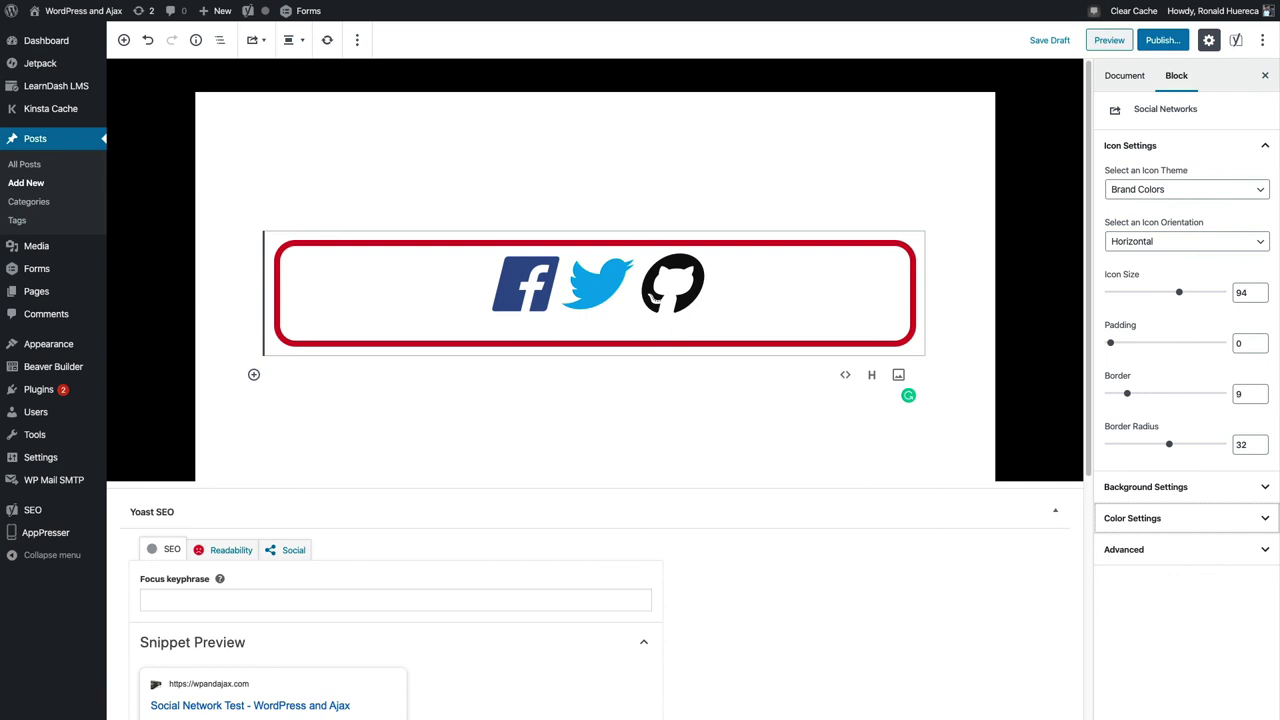
# Use testimonials-free-img-1.jpg from the media library as the block's background image and enable Parallax
pyautogui.click(1145, 487)
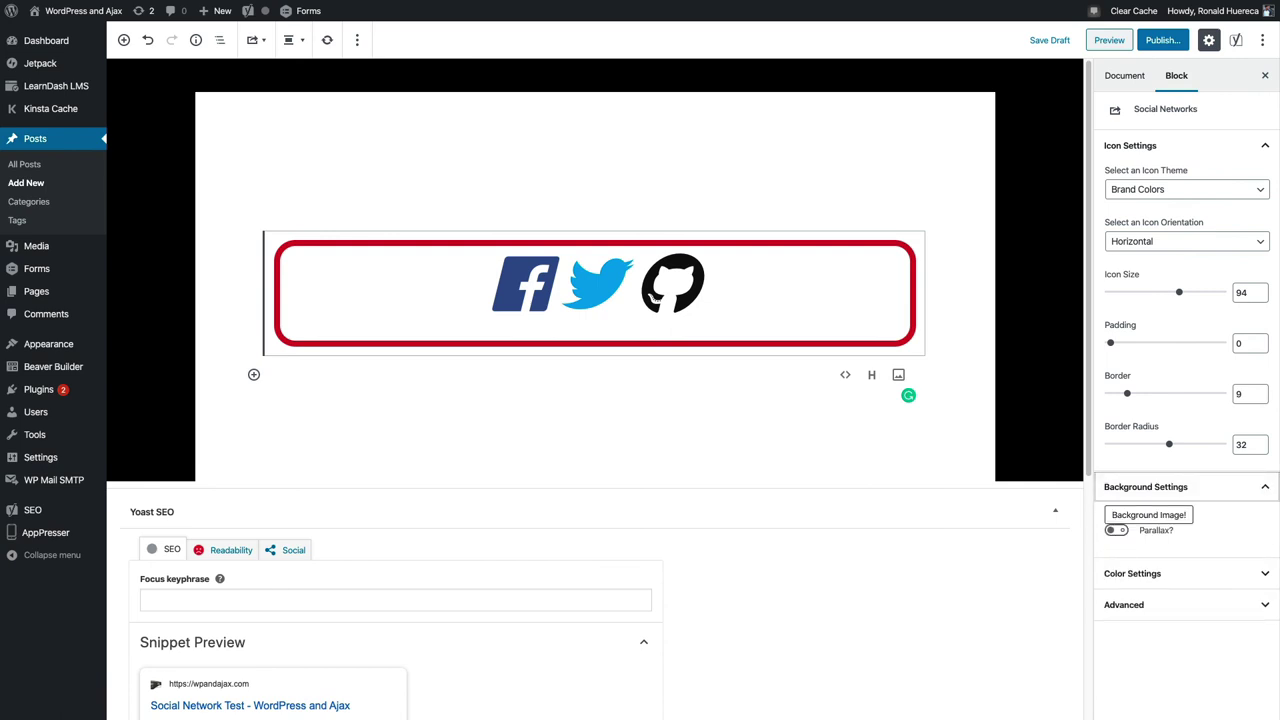
pyautogui.click(1148, 515)
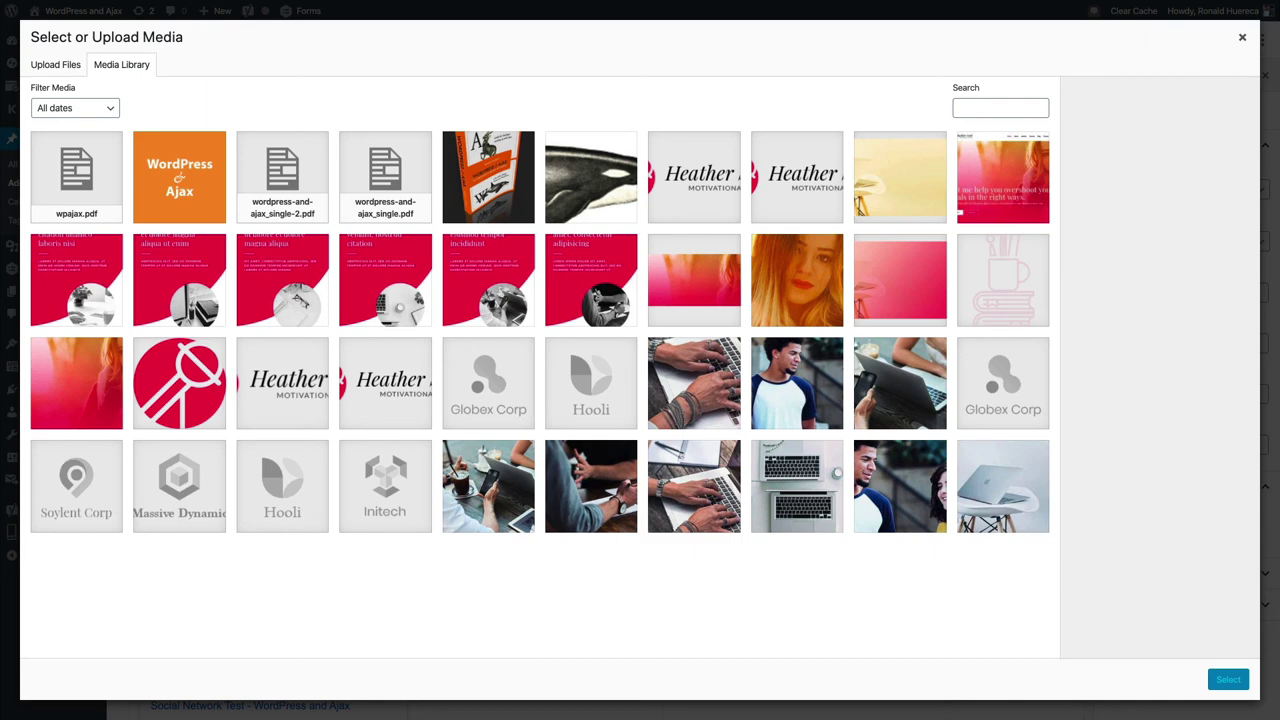
pyautogui.click(900, 281)
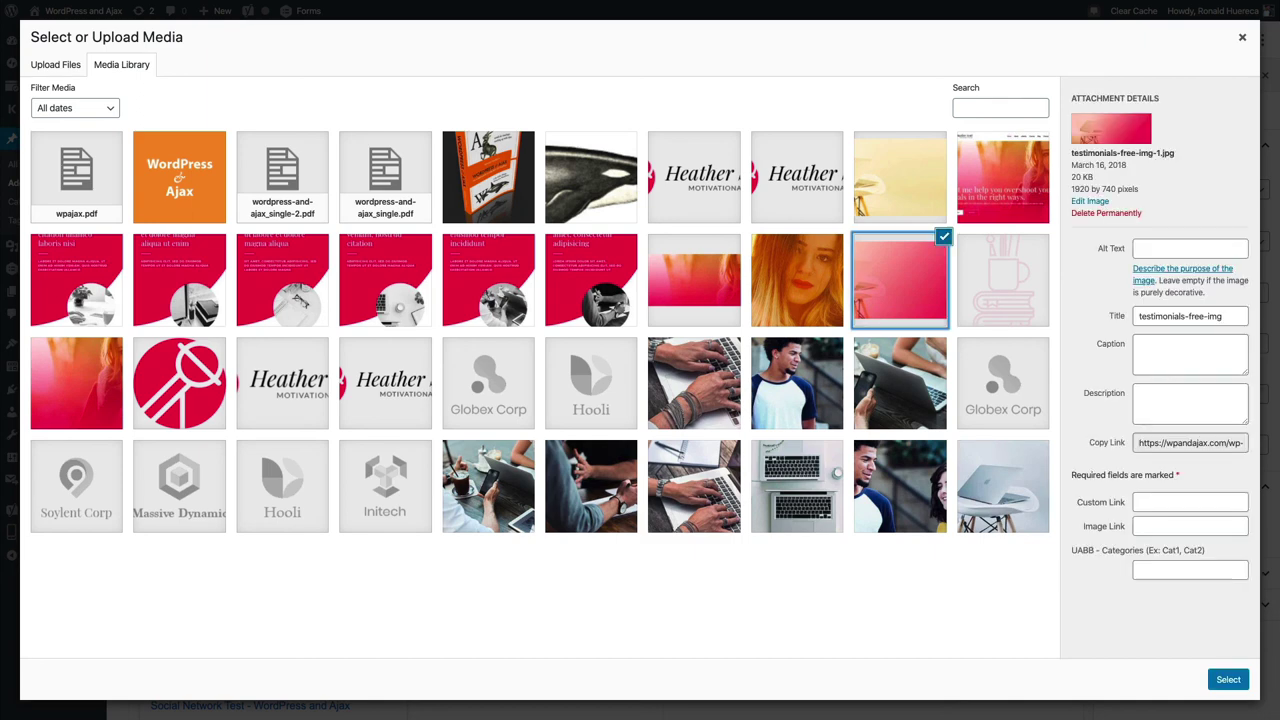
pyautogui.click(1228, 679)
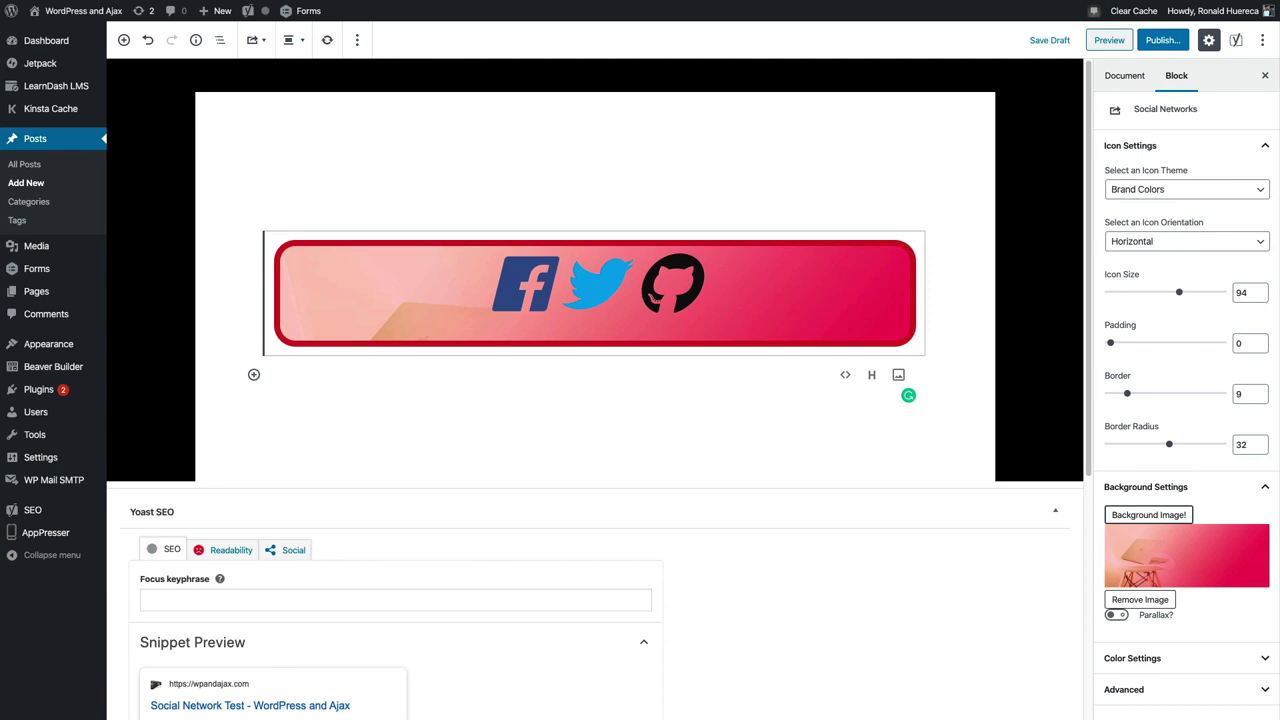
pyautogui.click(1117, 615)
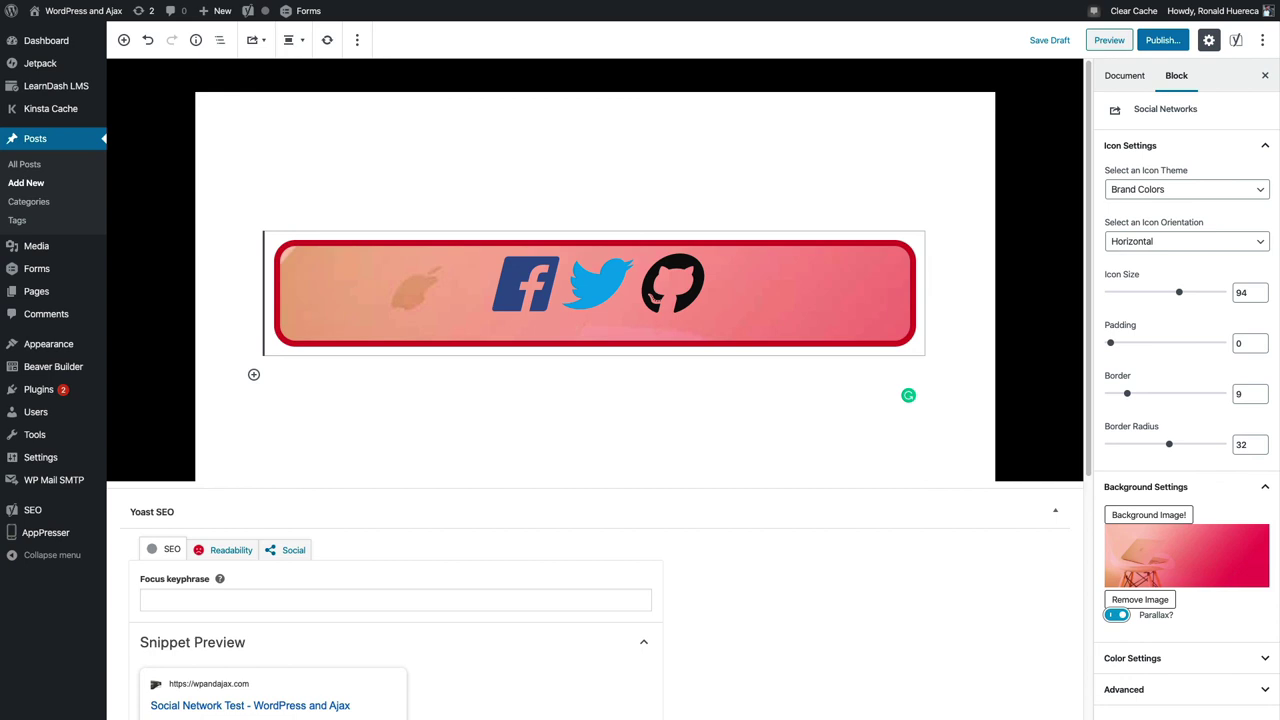
# Recolor the icons light gray with the Custom Color theme, and save and preview the post draft
pyautogui.click(1186, 190)
pyautogui.click(1143, 203)
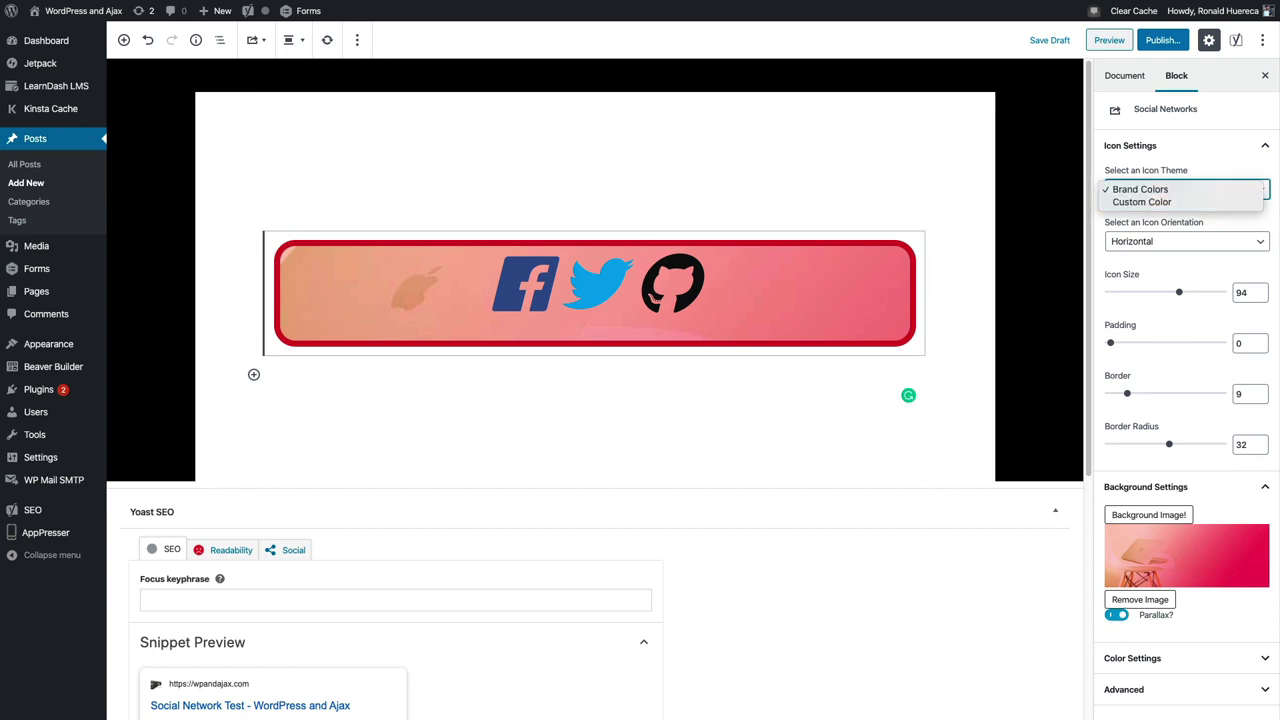
pyautogui.click(1226, 311)
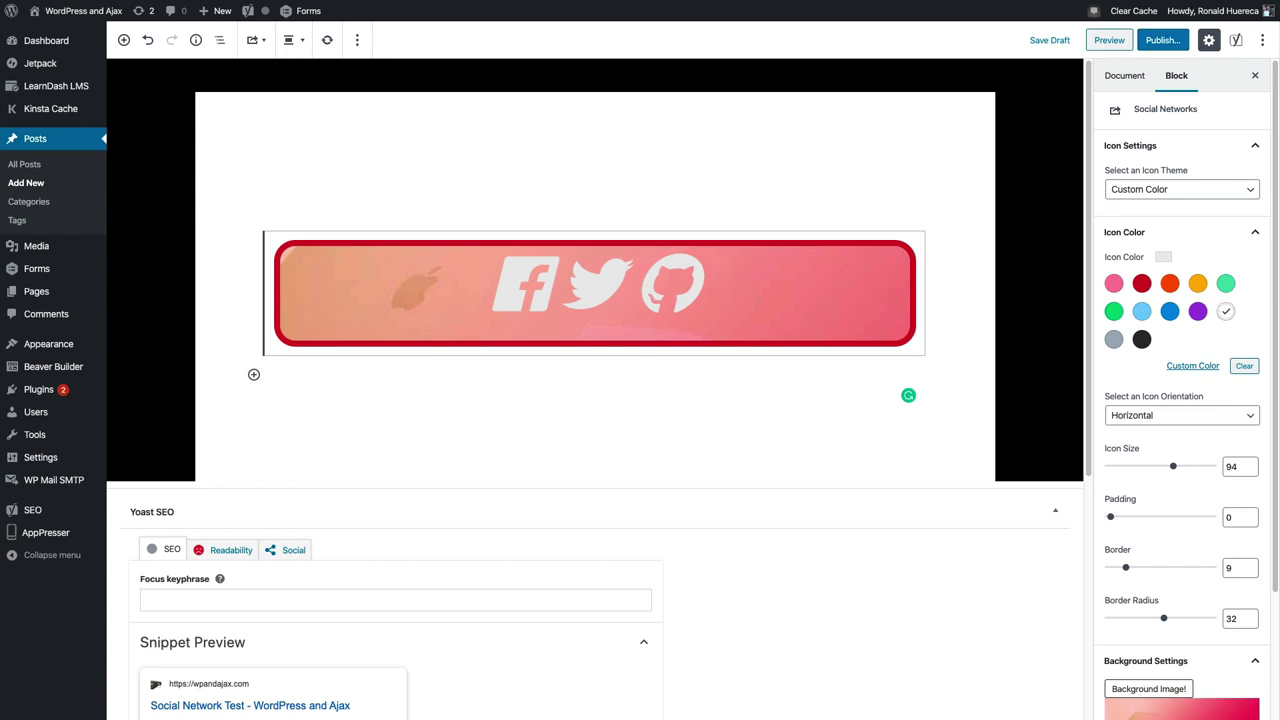
pyautogui.hotkey('ctrl', 's')
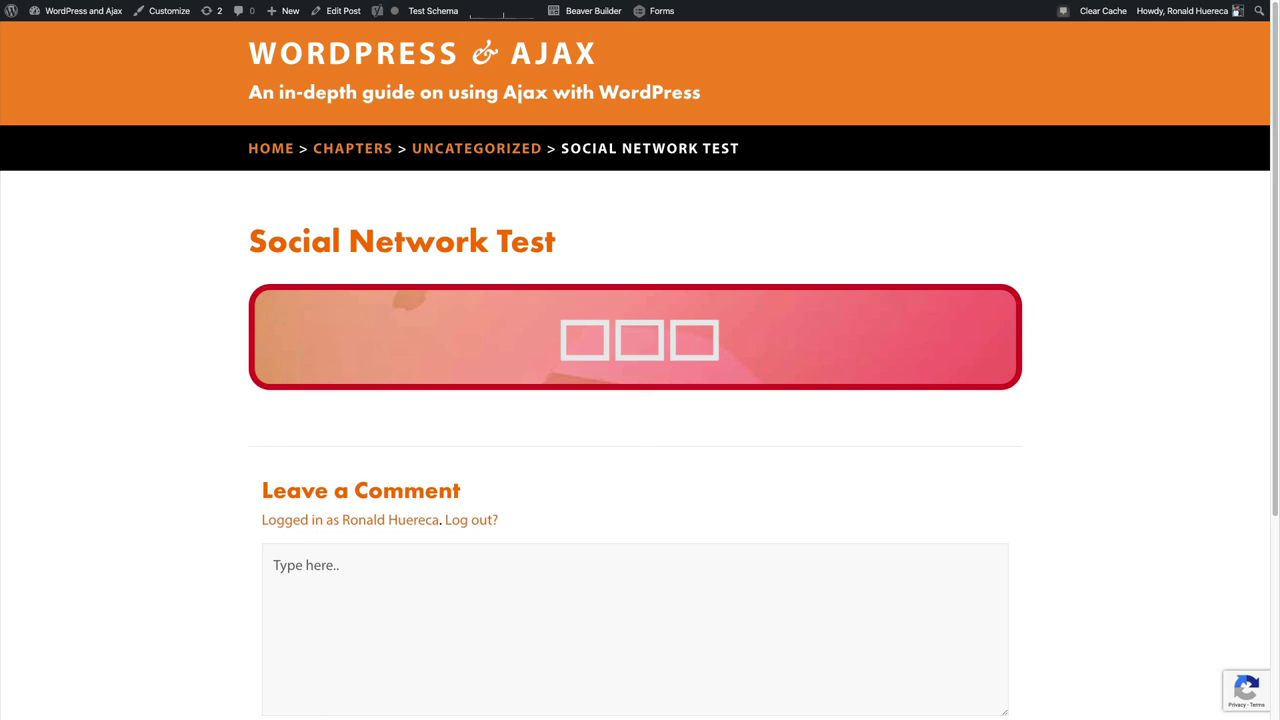
# Open the site's admin dashboard in a new browser tab and switch to it
pyautogui.moveTo(80, 11)
pyautogui.rightClick(81, 33)
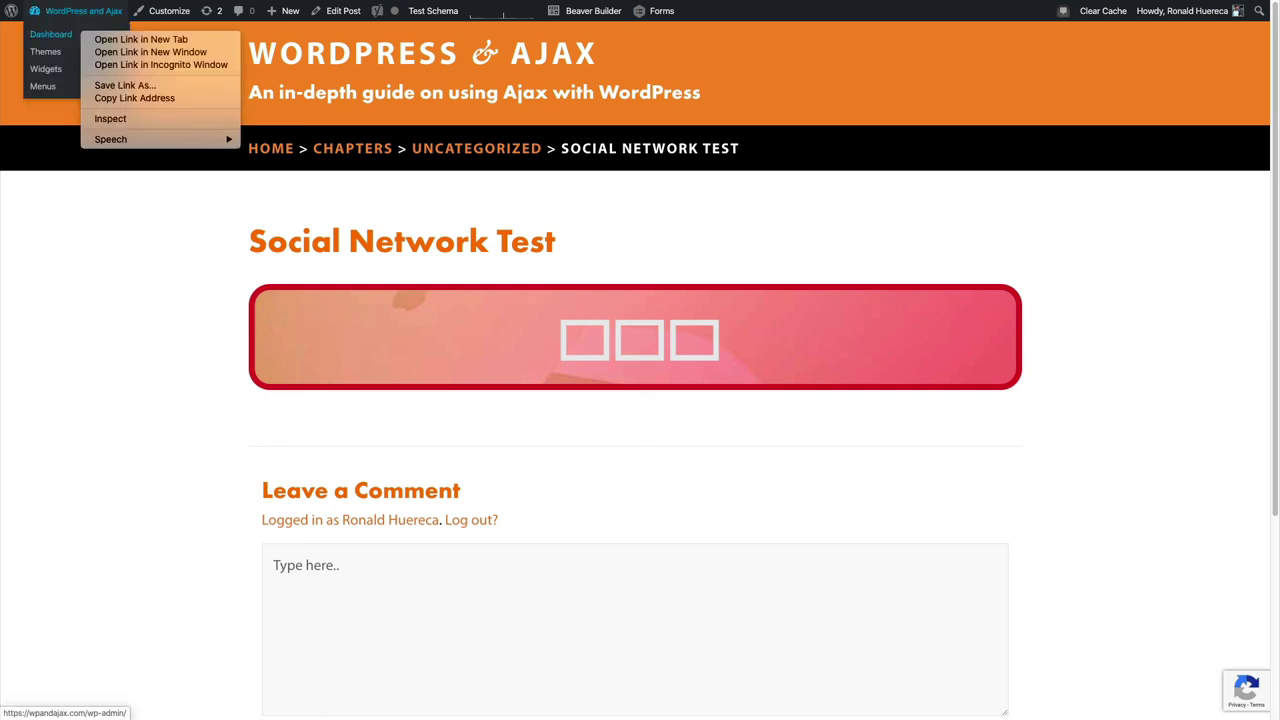
pyautogui.click(140, 39)
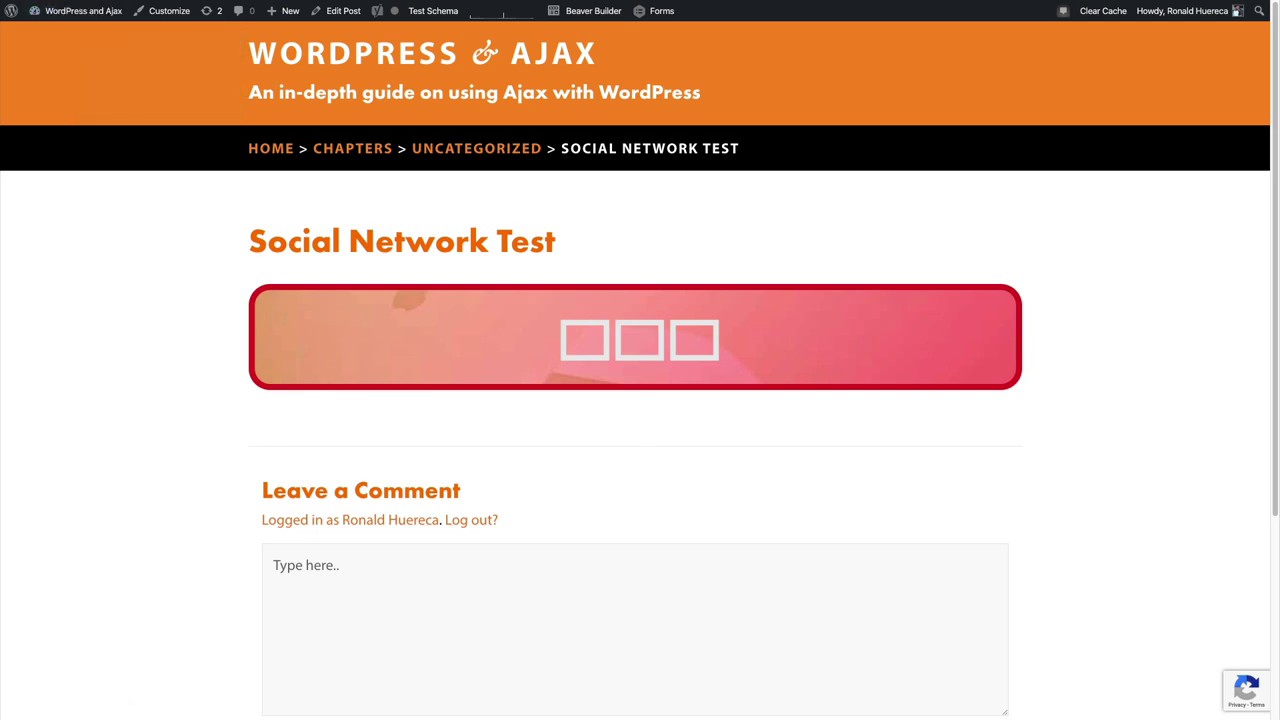
pyautogui.moveTo(337, 1)
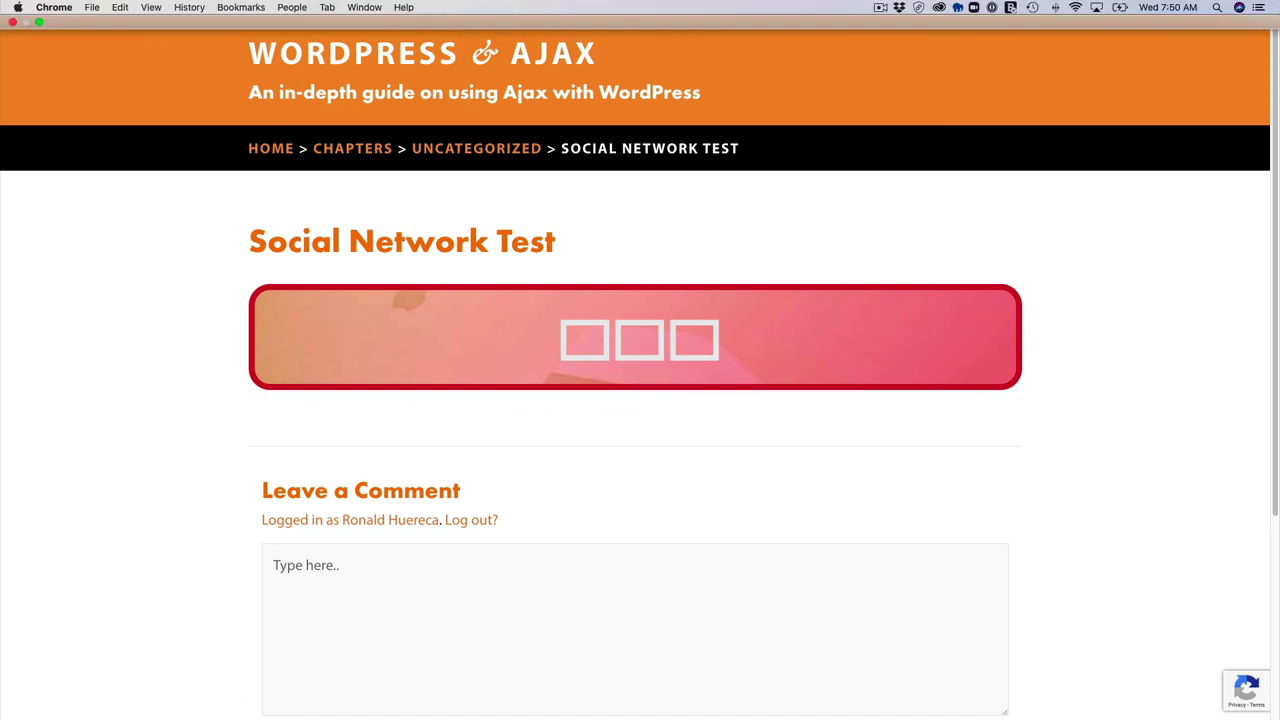
pyautogui.click(39, 22)
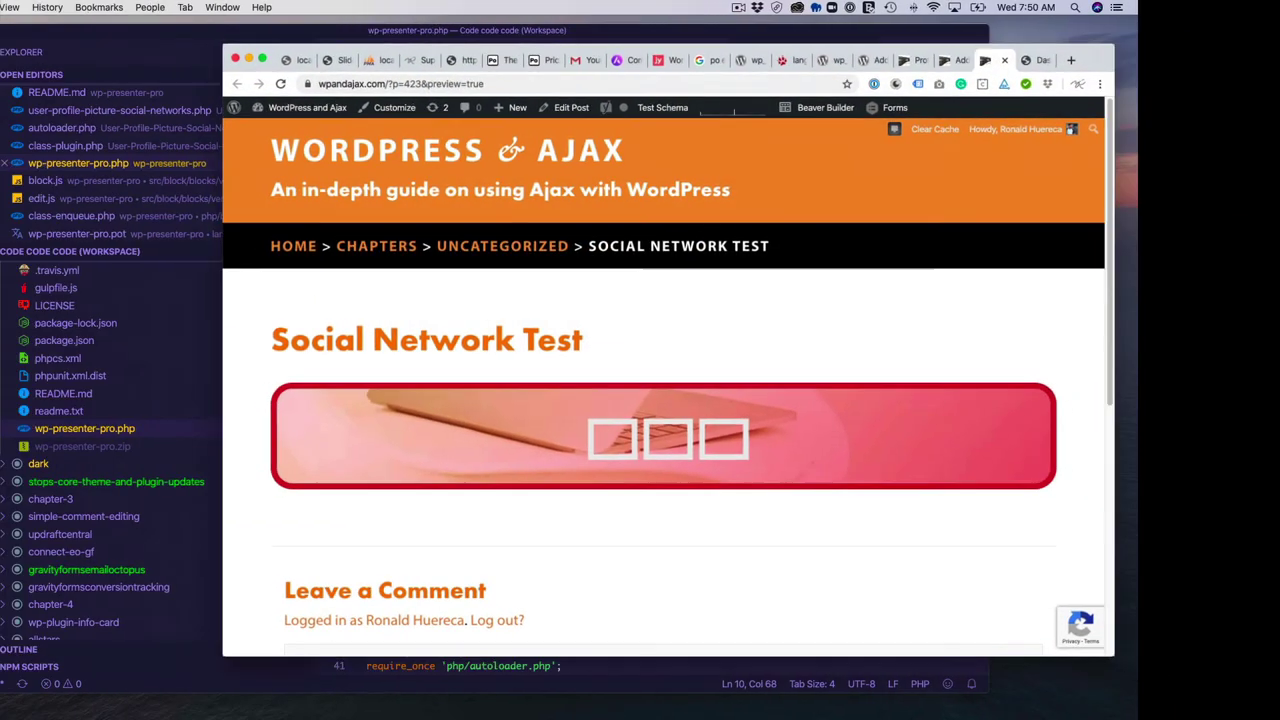
pyautogui.click(1030, 61)
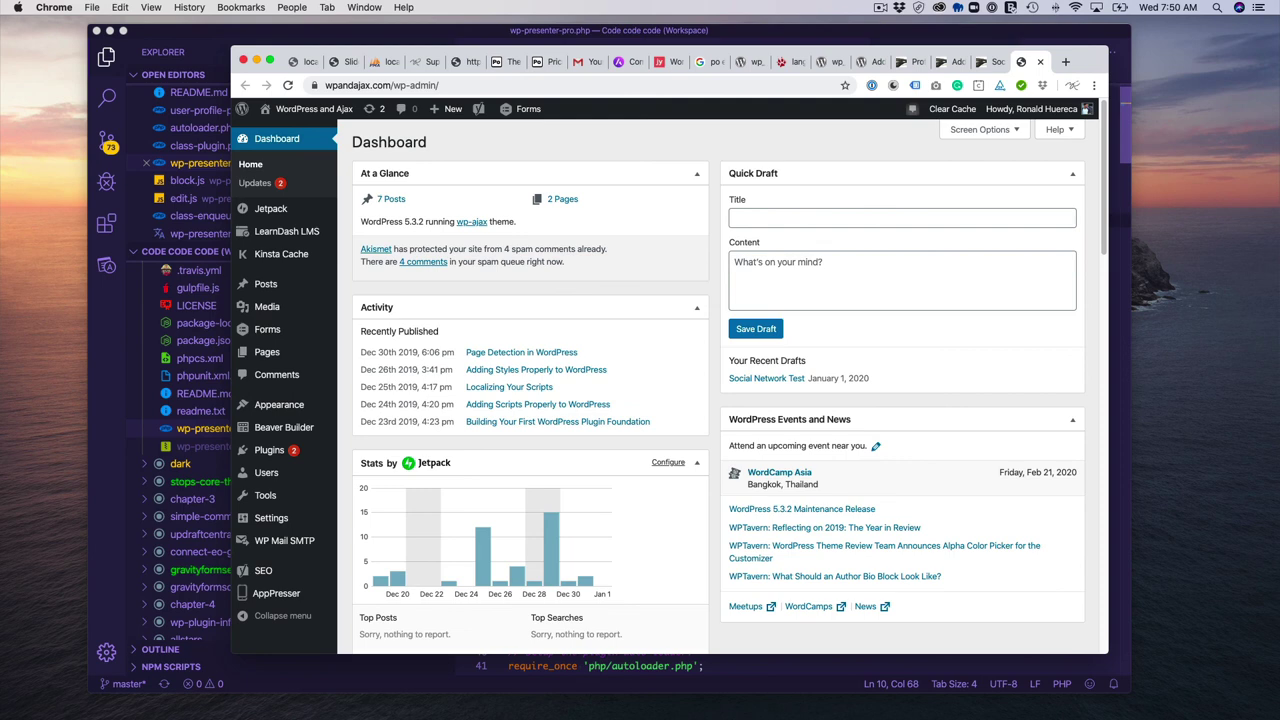
# In the User Profile Picture settings, allow Font Awesome 5 on the front-end of the site and save the options
pyautogui.moveTo(271, 517)
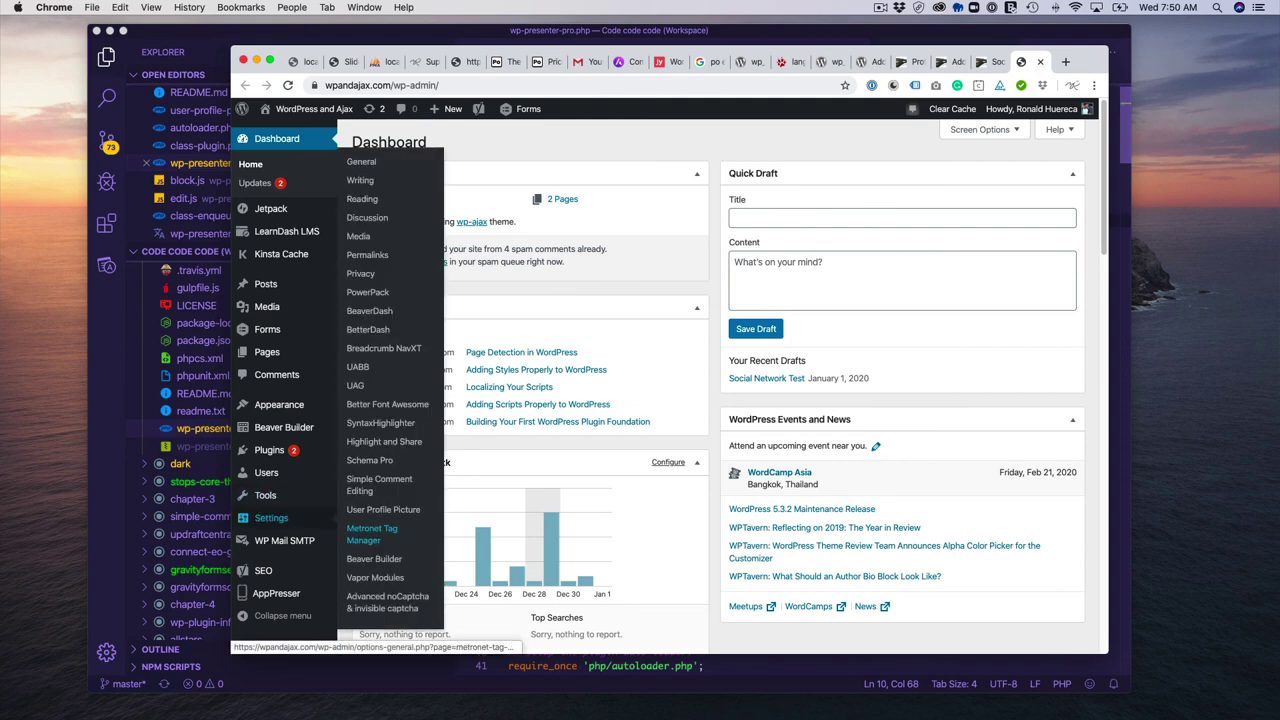
pyautogui.click(383, 509)
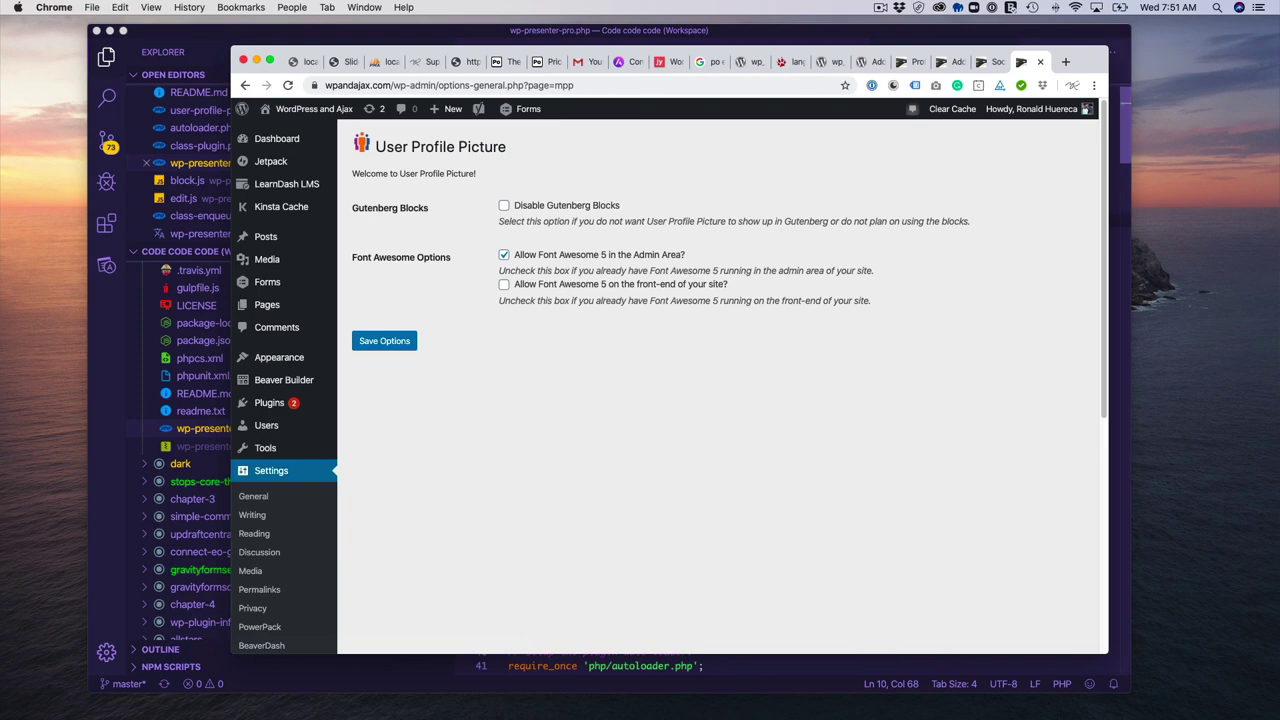
pyautogui.click(504, 284)
pyautogui.click(384, 341)
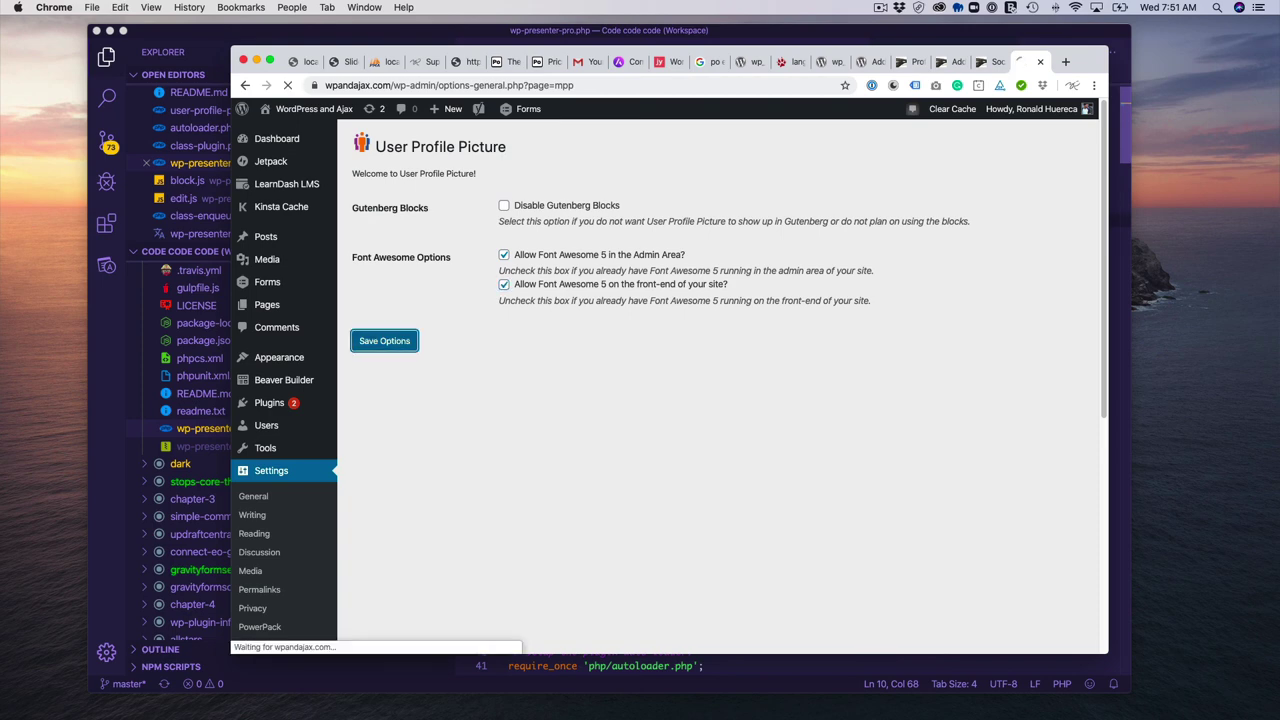
# Return to the Social Network Test post preview and reload it
pyautogui.click(990, 62)
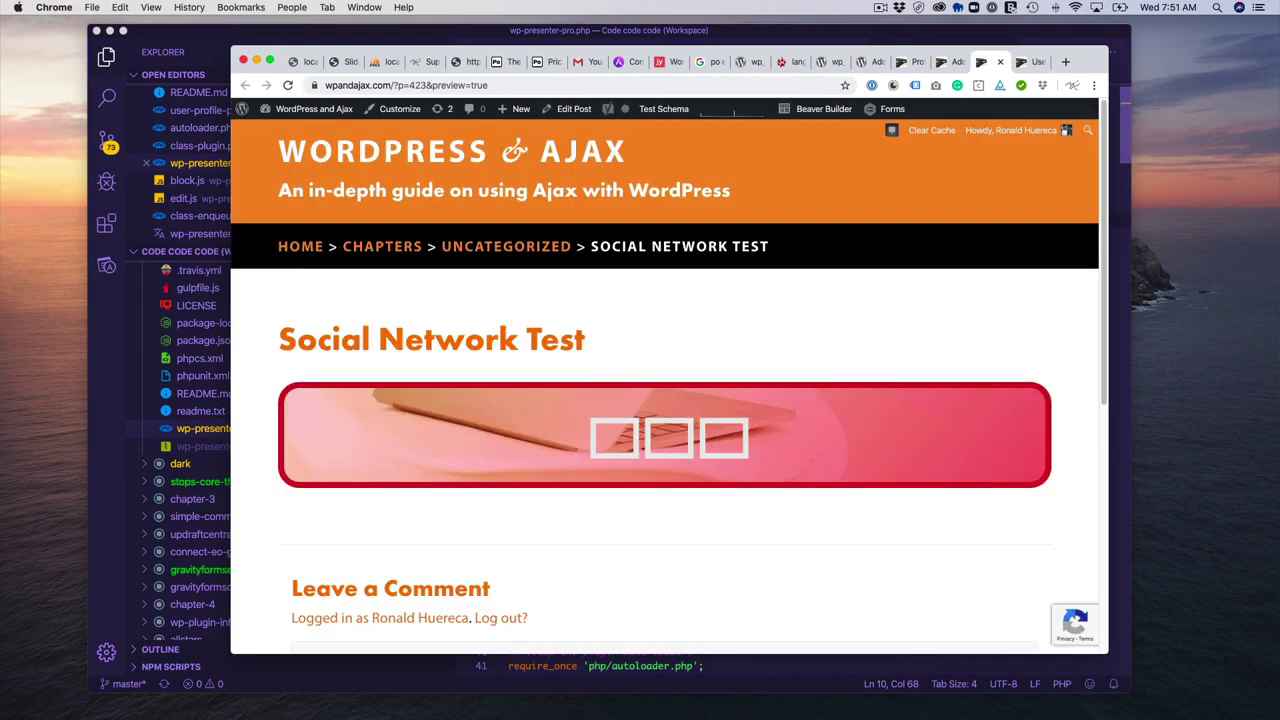
pyautogui.press('super+r')
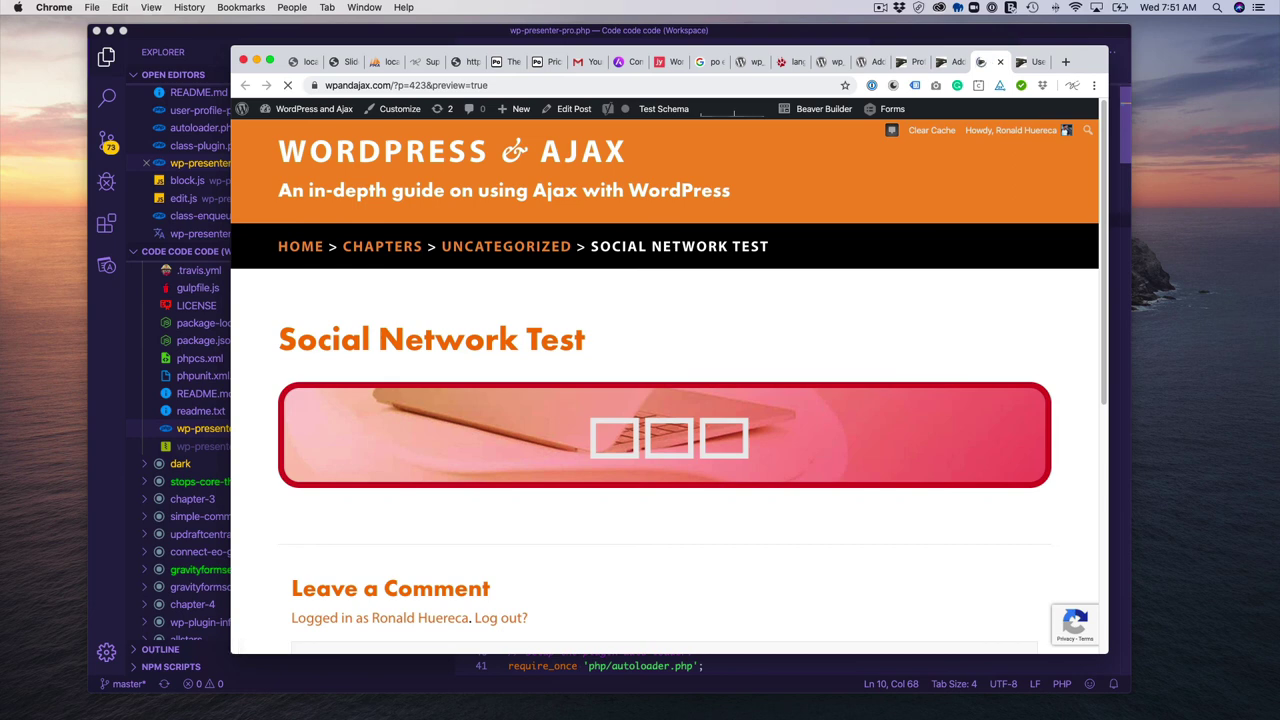